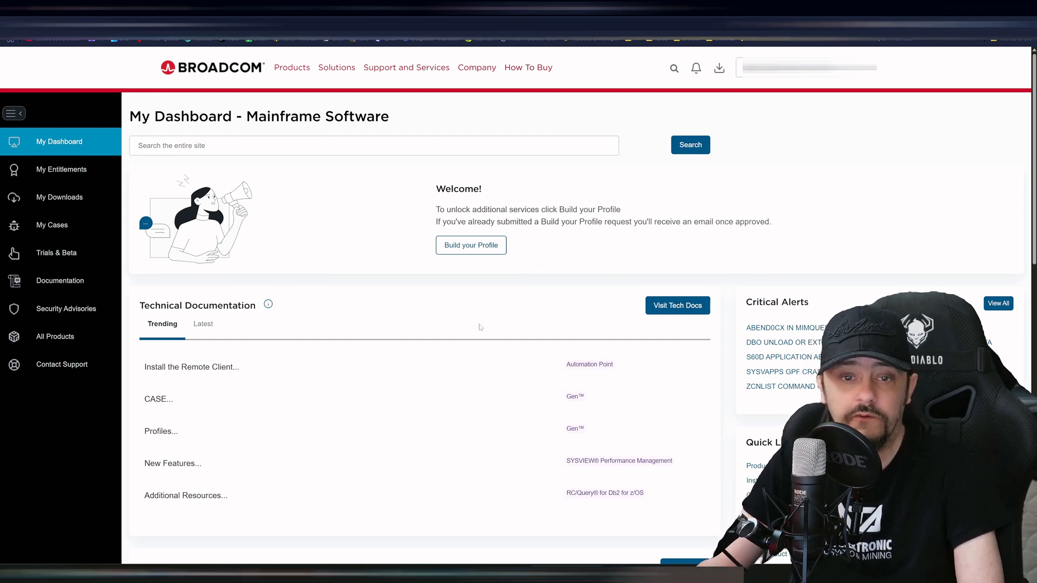
- Go from My Downloads through the free downloads page to VMware Workstation Pro
{"action": "left_click", "coordinate": [76, 200]}
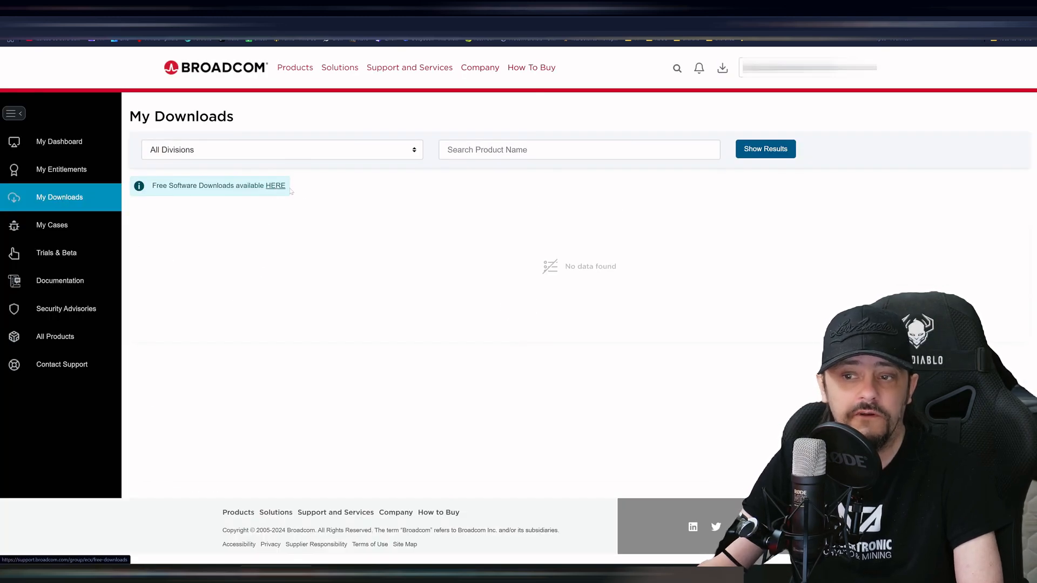
{"action": "left_click", "coordinate": [274, 189]}
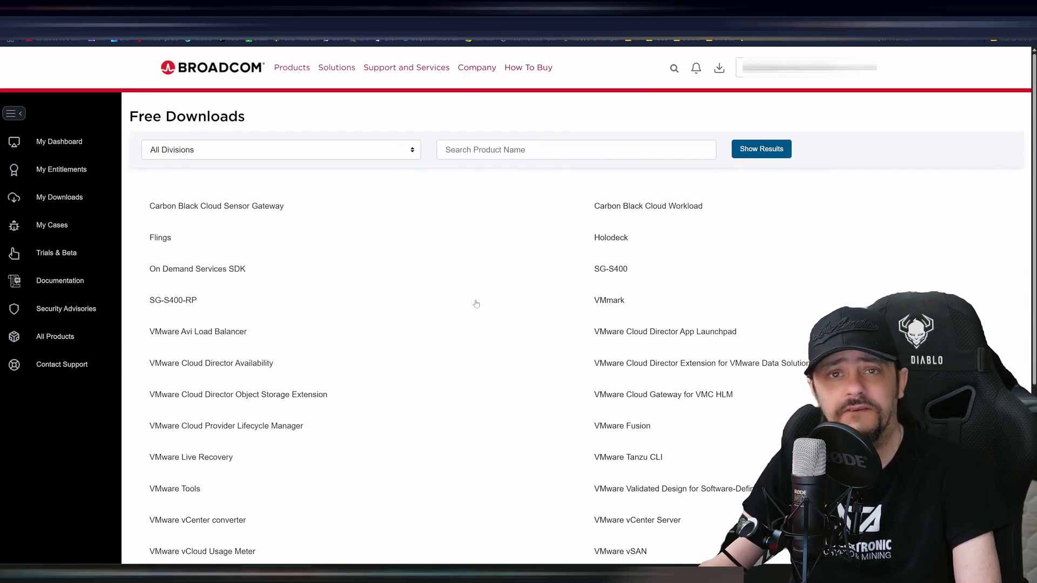
{"action": "scroll", "coordinate": [561, 310], "scroll_direction": "down", "scroll_amount": 5}
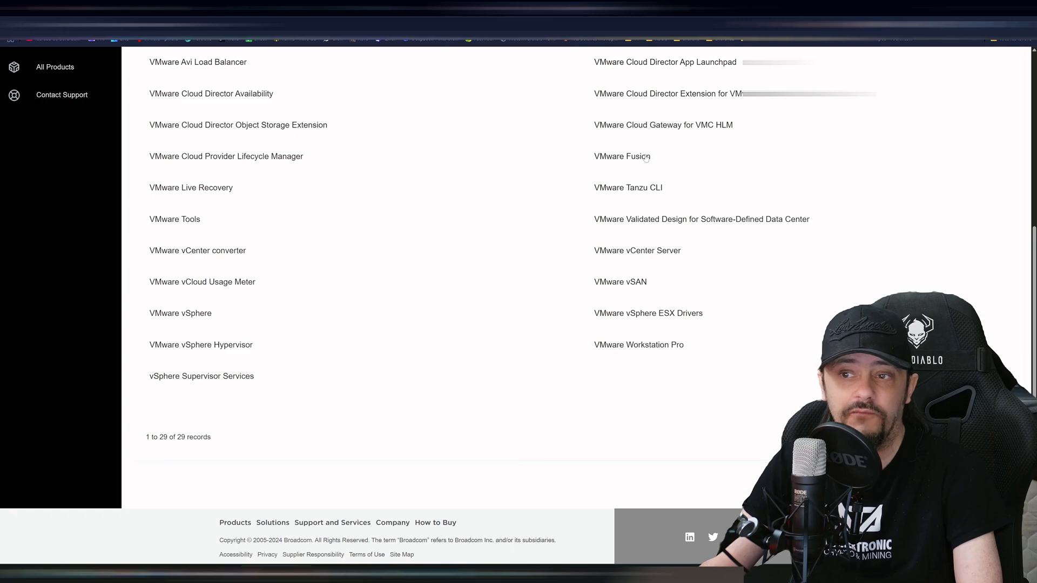
{"action": "left_click", "coordinate": [633, 349]}
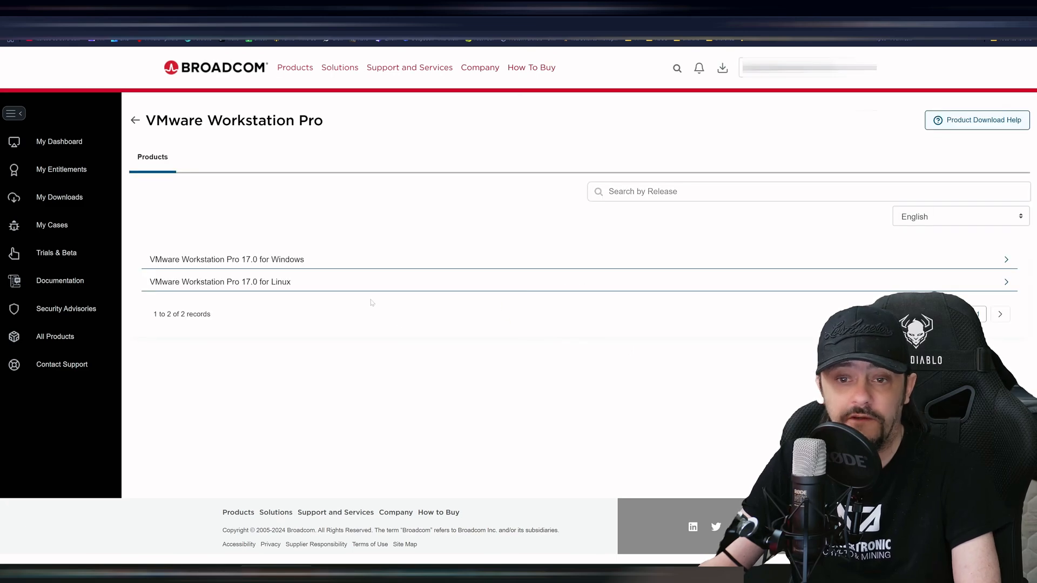
- Expand the 17.0 for Windows releases and open the 17.6.4 release
{"action": "left_click", "coordinate": [277, 261]}
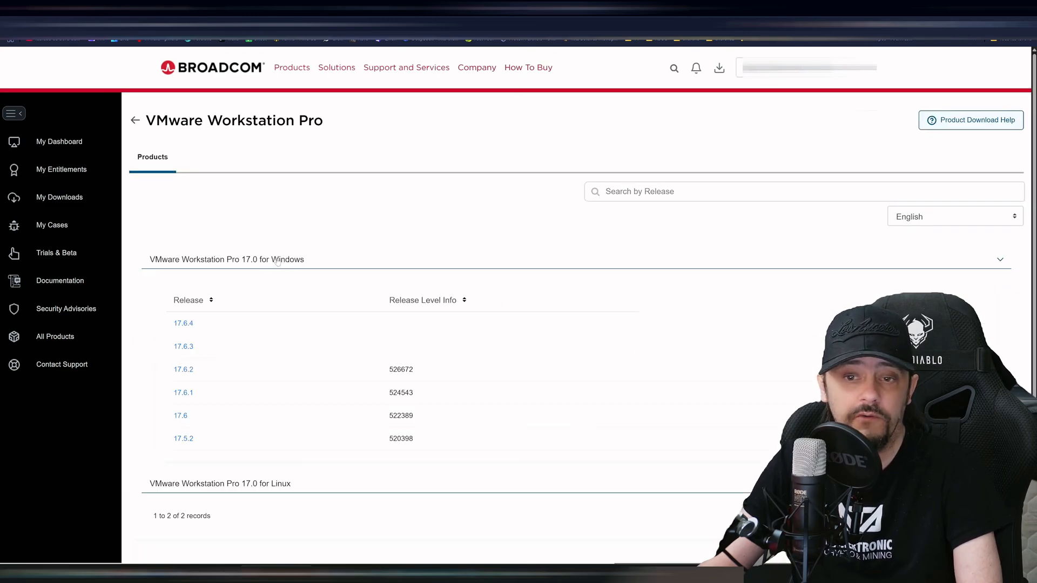
{"action": "left_click", "coordinate": [184, 323]}
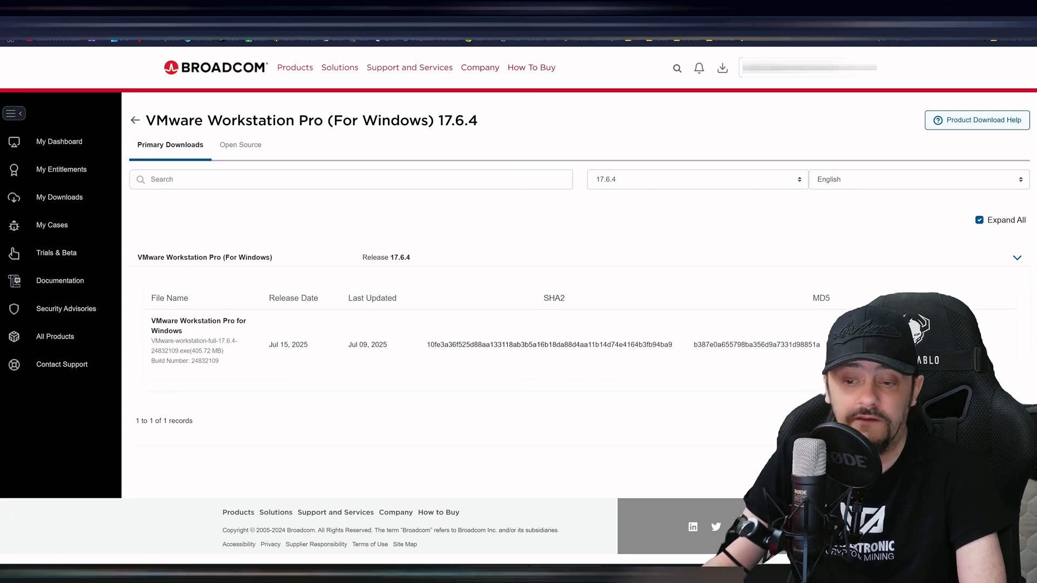
{"action": "mouse_move", "coordinate": [492, 576]}
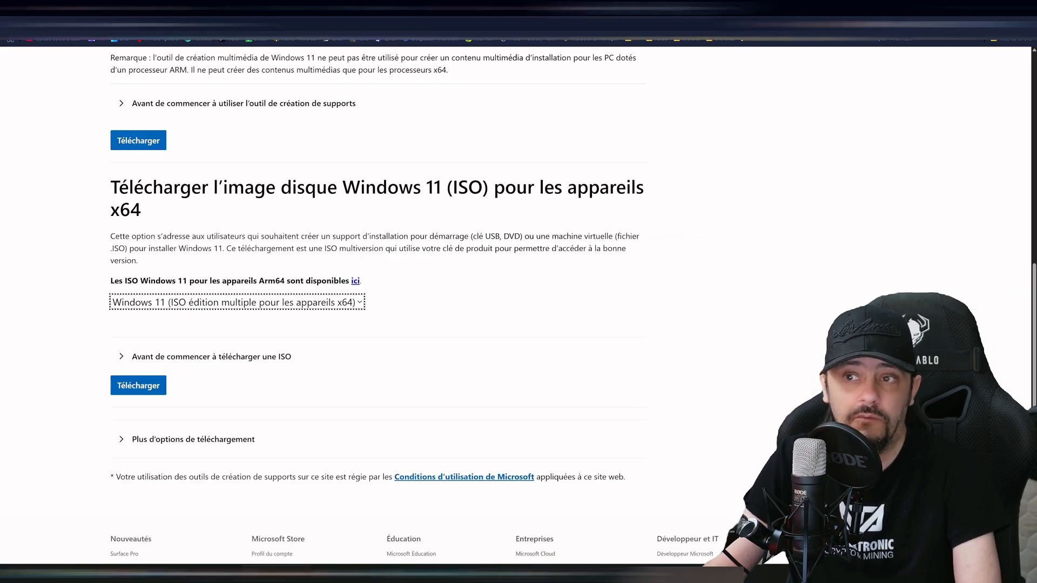
- Scroll the Windows 11 download page to the 'Télécharger l'image disque Windows 11 (ISO)' section
{"action": "scroll", "coordinate": [467, 330], "scroll_direction": "up", "scroll_amount": 9}
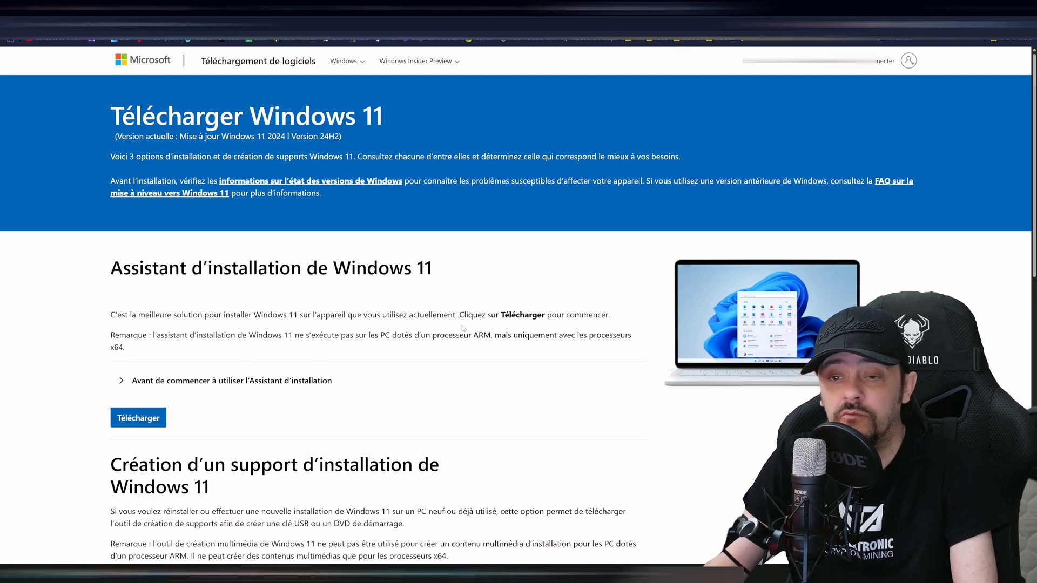
{"action": "scroll", "coordinate": [463, 328], "scroll_direction": "down", "scroll_amount": 10}
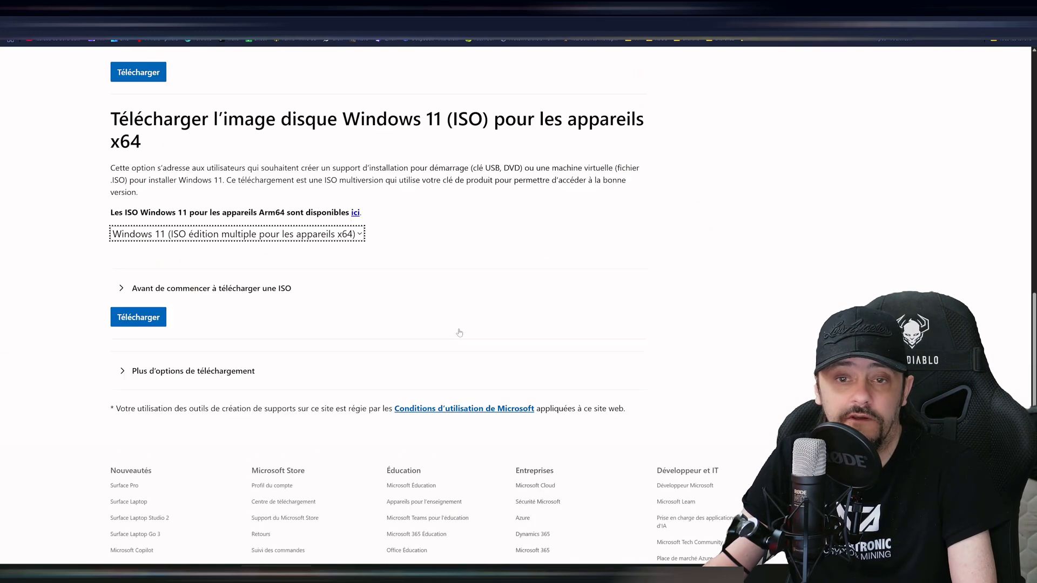
{"action": "scroll", "coordinate": [460, 333], "scroll_direction": "up", "scroll_amount": 2}
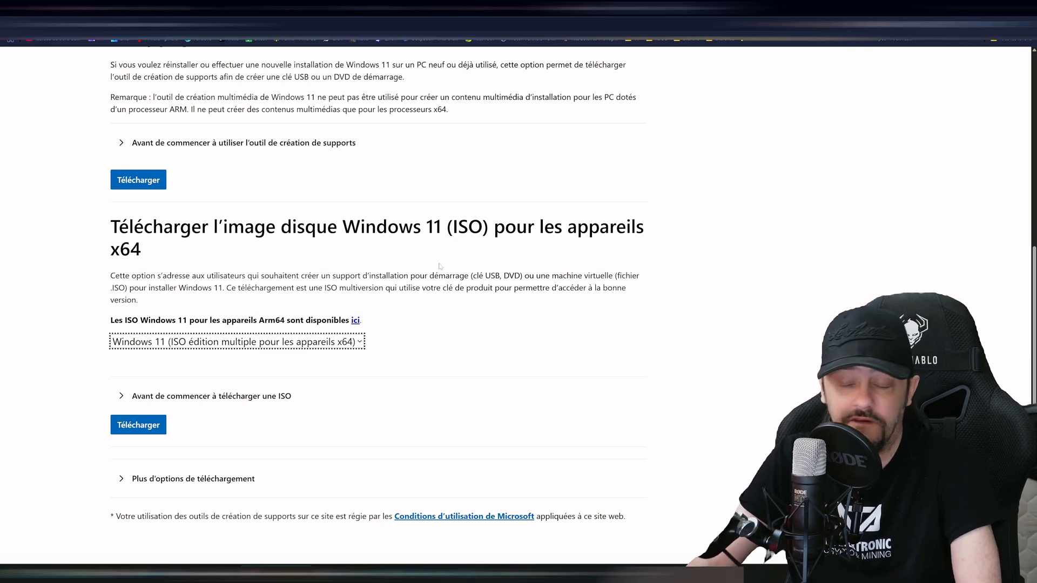
{"action": "scroll", "coordinate": [266, 172], "scroll_direction": "up", "scroll_amount": 8}
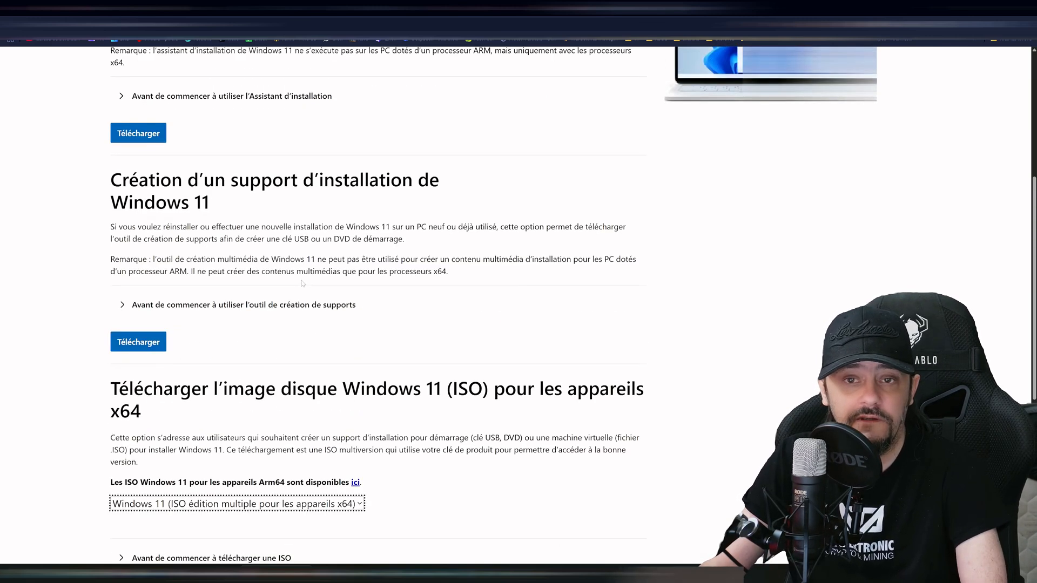
{"action": "scroll", "coordinate": [267, 291], "scroll_direction": "down", "scroll_amount": 10}
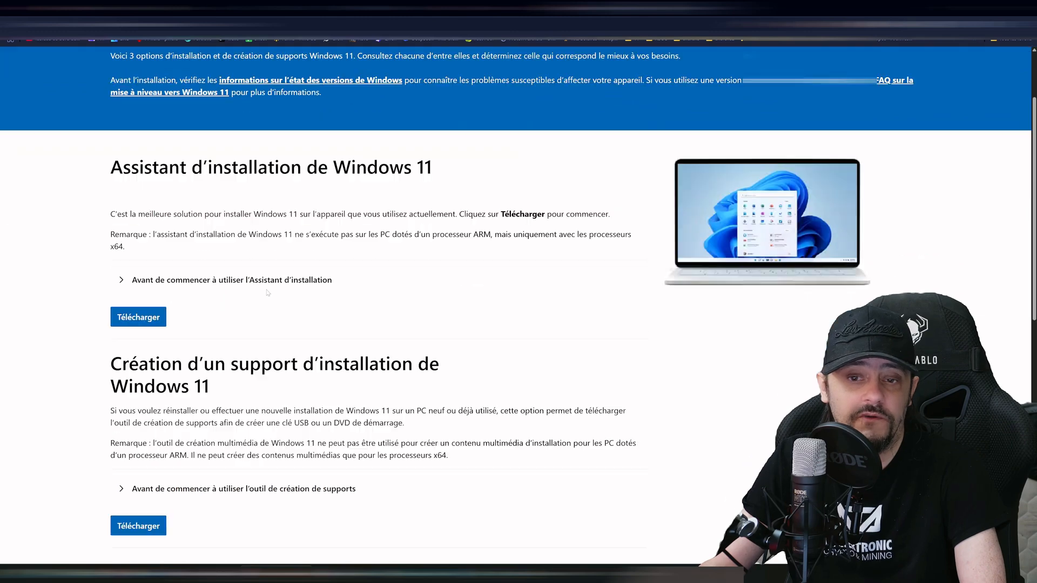
{"action": "scroll", "coordinate": [268, 291], "scroll_direction": "down", "scroll_amount": 1}
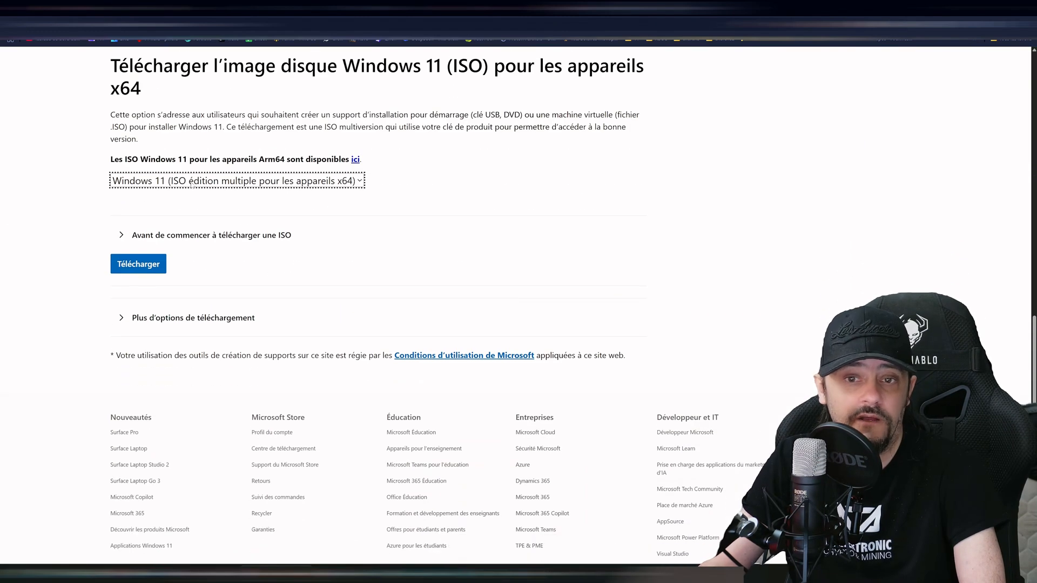
- Select the Windows 11 multi-edition ISO for x64 devices and request its download
{"action": "left_click", "coordinate": [252, 184]}
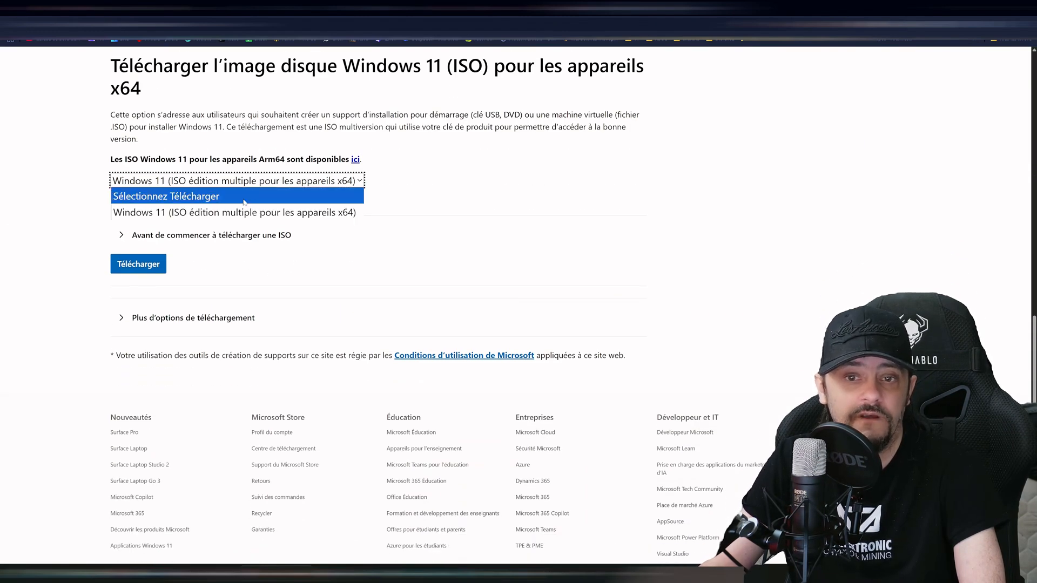
{"action": "left_click", "coordinate": [224, 214]}
{"action": "left_click", "coordinate": [144, 267]}
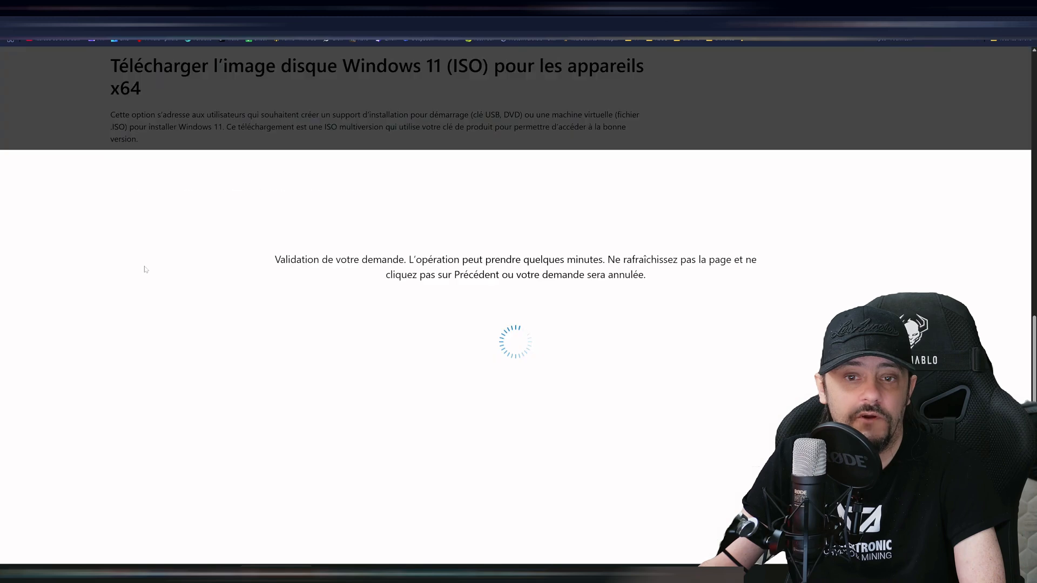
{"action": "scroll", "coordinate": [145, 269], "scroll_direction": "down", "scroll_amount": 1}
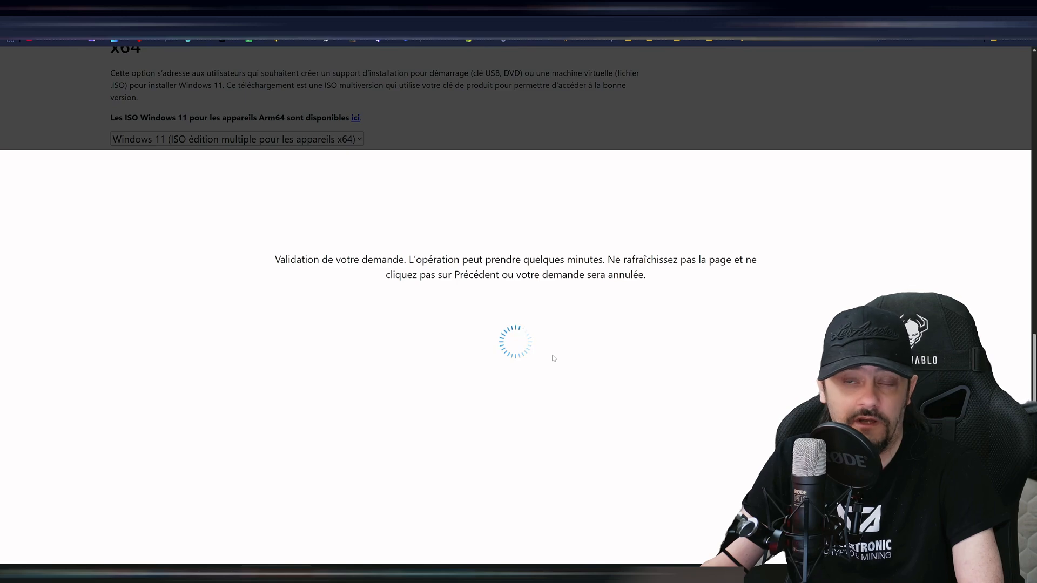
- Choose Français as the product language and confirm it
{"action": "left_click", "coordinate": [171, 328]}
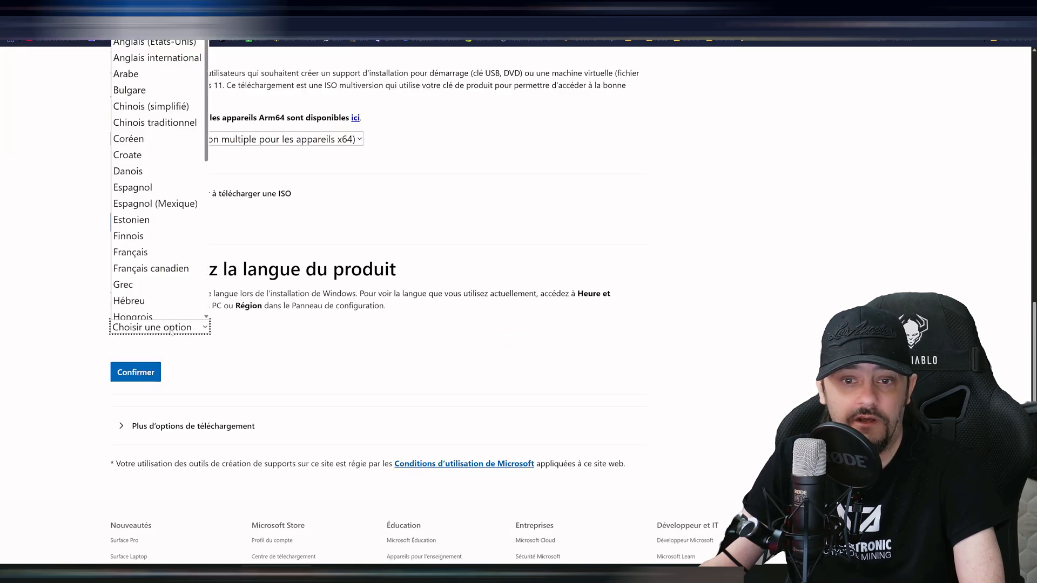
{"action": "left_click", "coordinate": [165, 242]}
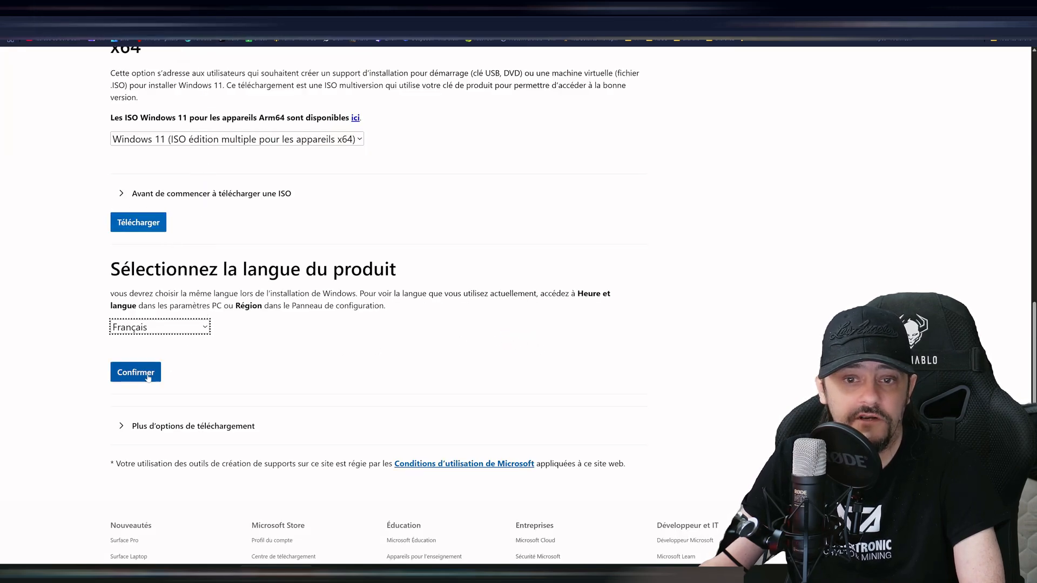
{"action": "left_click", "coordinate": [135, 372]}
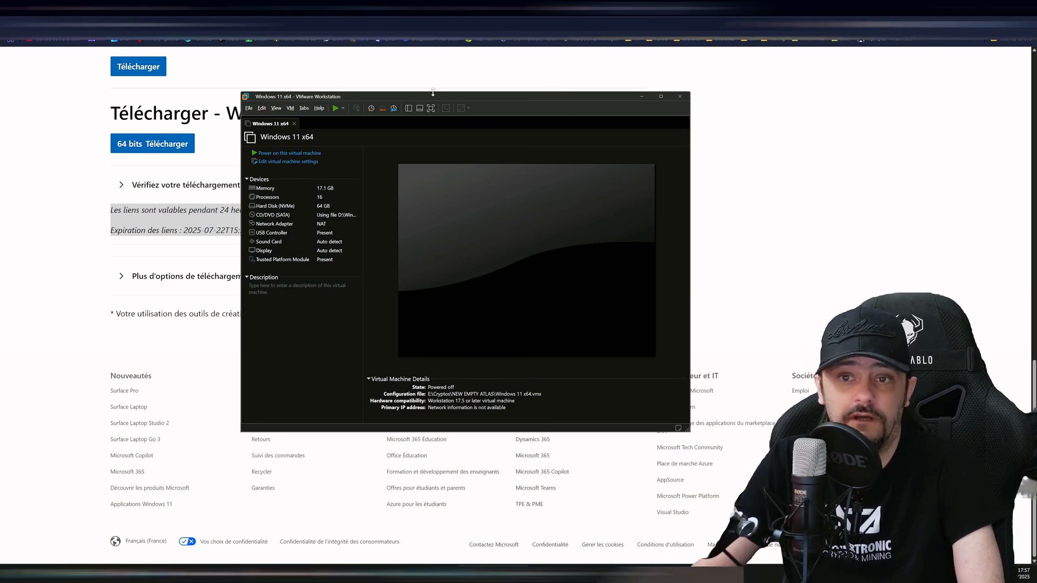
- Enlarge and reposition the VMware window, then start File > New Virtual Machine
{"action": "left_click_drag", "start_coordinate": [433, 92], "coordinate": [454, 85]}
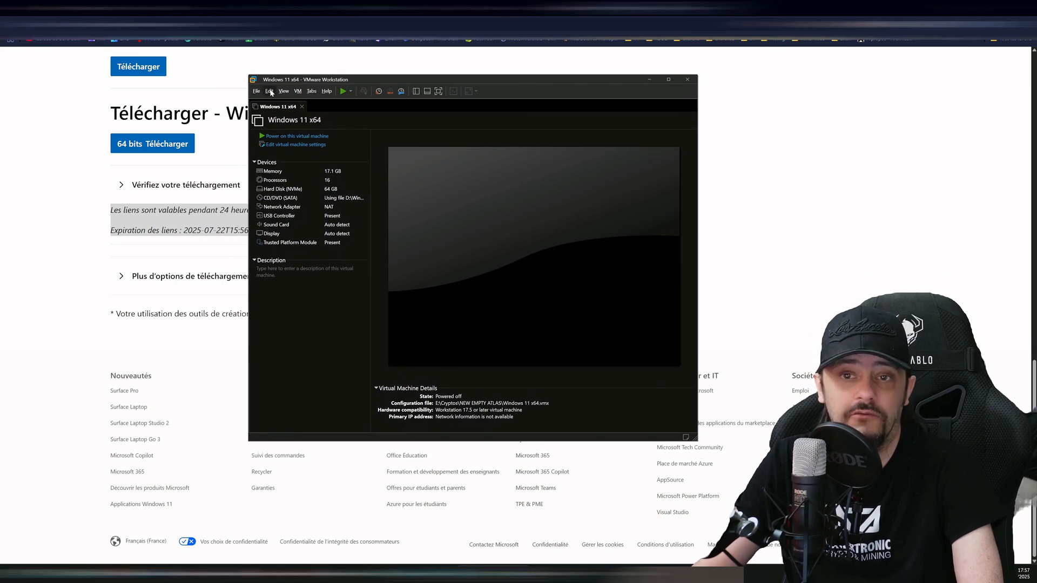
{"action": "left_click", "coordinate": [298, 91]}
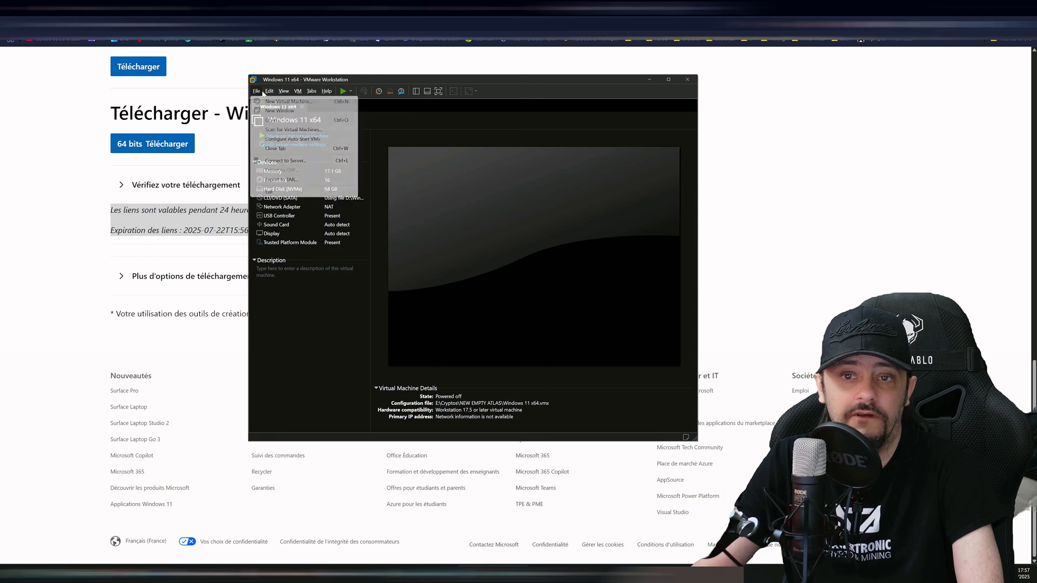
{"action": "mouse_move", "coordinate": [257, 91]}
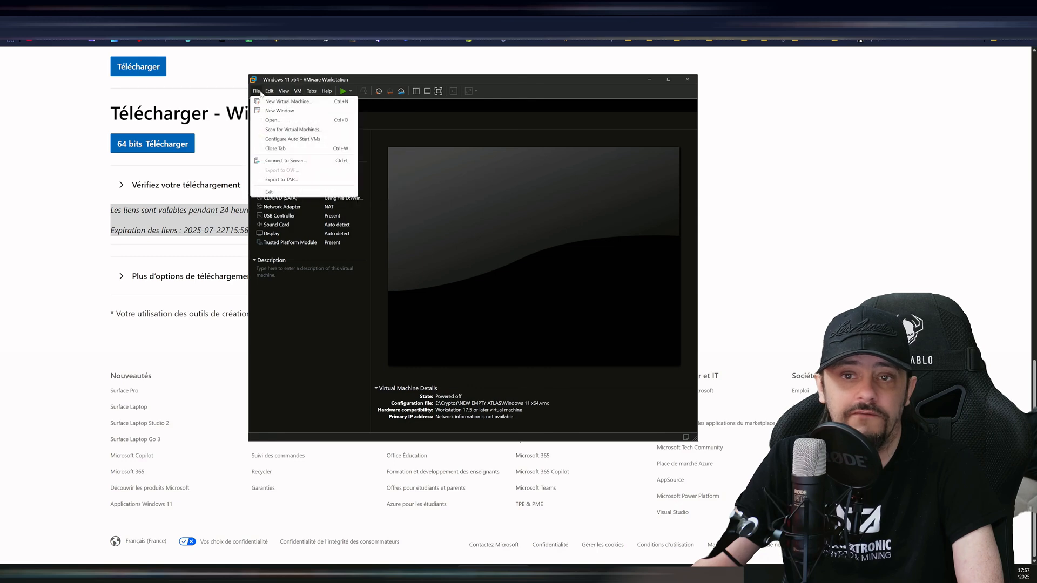
{"action": "left_click", "coordinate": [301, 102]}
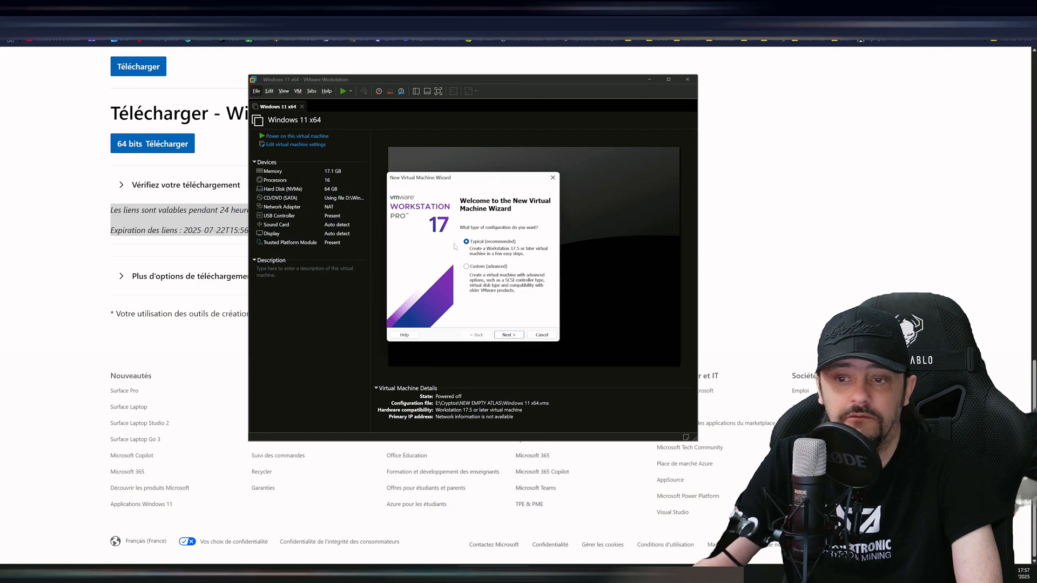
- Use Typical setup with the Win11_24H2_French_x64.iso installer disc image
{"action": "left_click", "coordinate": [508, 335]}
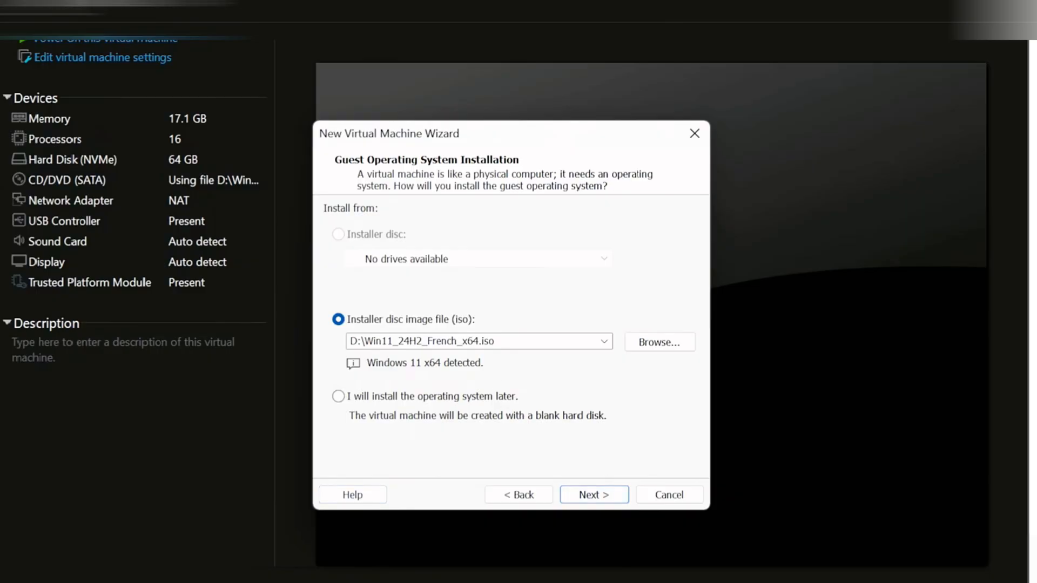
{"action": "double_click", "coordinate": [432, 341]}
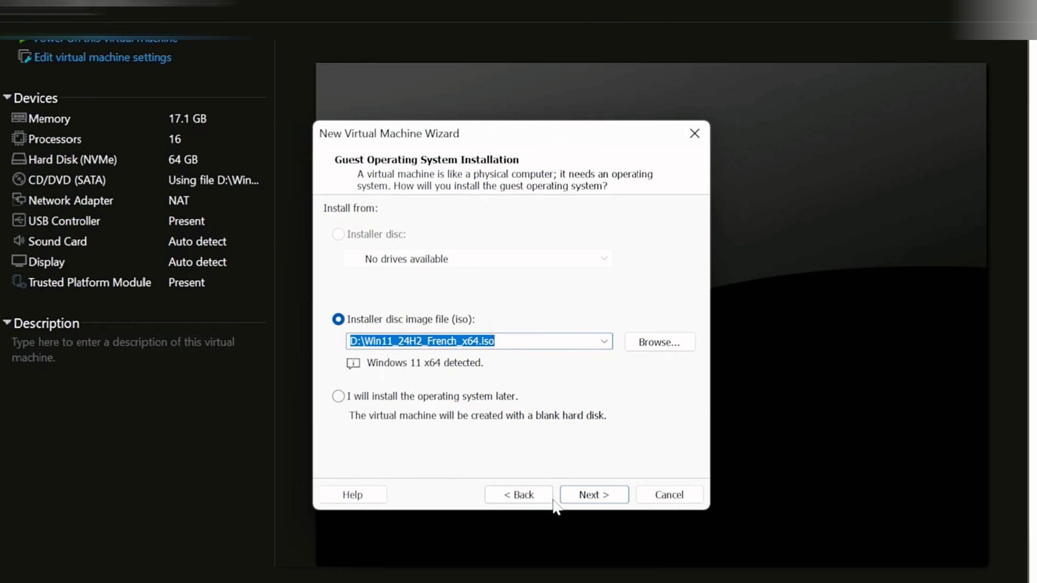
{"action": "left_click", "coordinate": [594, 496]}
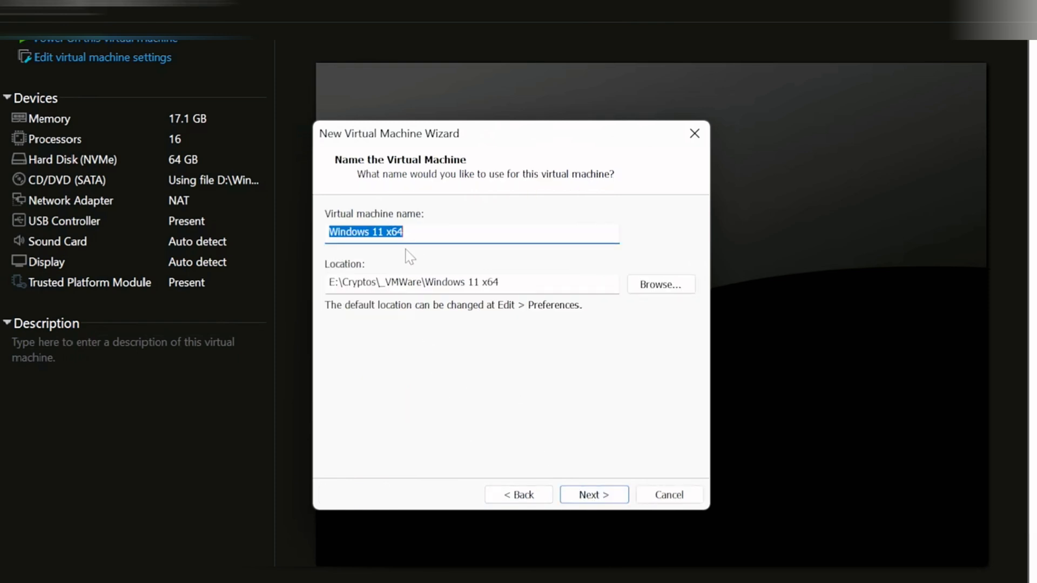
- Append ' test' to name the machine 'Windows 11 x64 test'
{"action": "key", "text": "End"}
{"action": "type", "text": "test"}
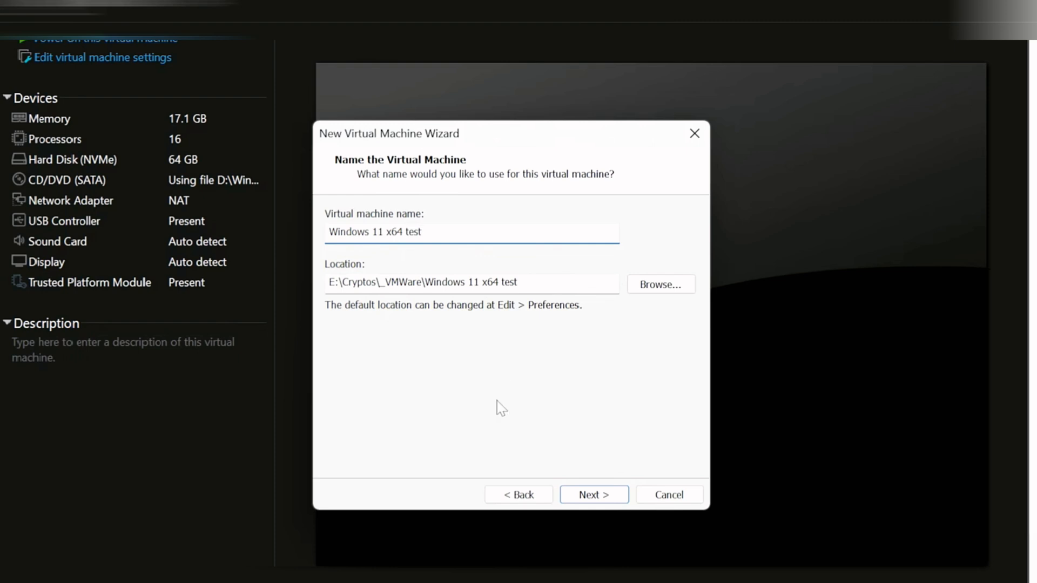
{"action": "left_click", "coordinate": [583, 501]}
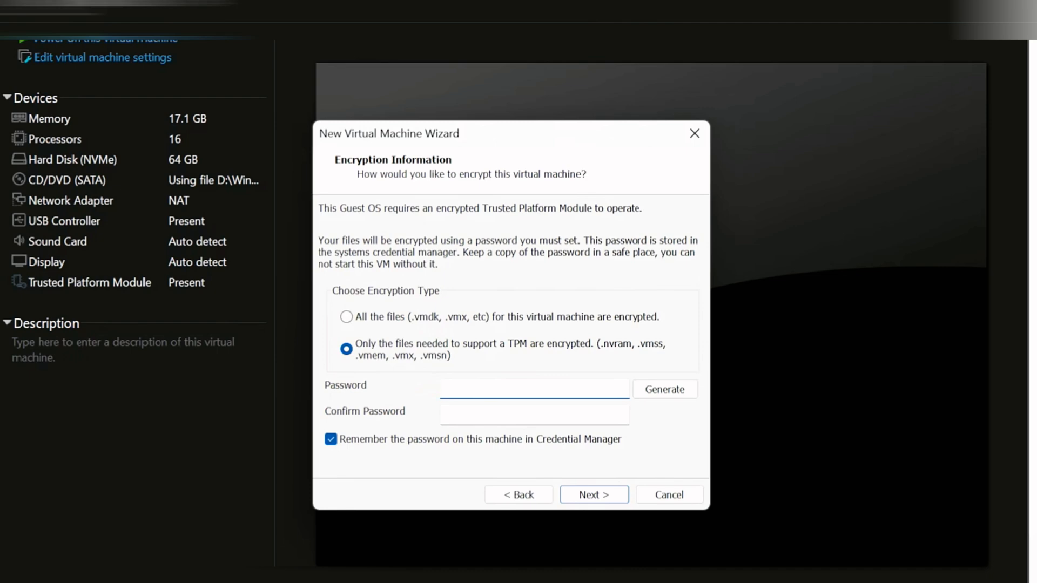
- Set and confirm the encryption password, keep the 64 GB split disk, and create the VM
{"action": "type", "text": "••••••"}
{"action": "key", "text": "BackSpace"}
{"action": "key", "text": "BackSpace"}
{"action": "key", "text": "BackSpace"}
{"action": "key", "text": "BackSpace"}
{"action": "key", "text": "BackSpace"}
{"action": "key", "text": "BackSpace"}
{"action": "type", "text": "••••••••••"}
{"action": "key", "text": "Tab"}
{"action": "type", "text": "•••••••"}
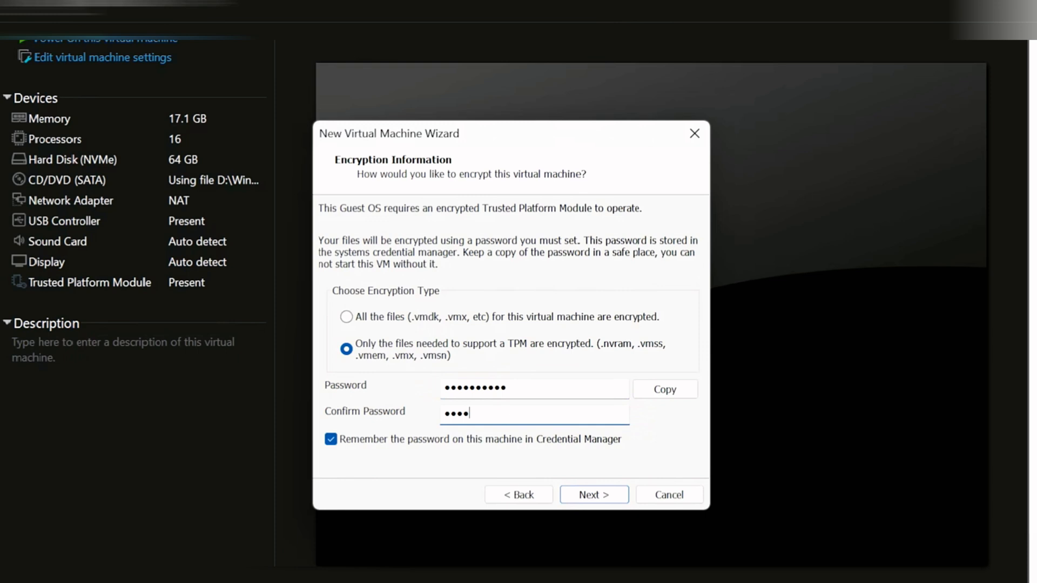
{"action": "type", "text": "•••"}
{"action": "left_click", "coordinate": [582, 498]}
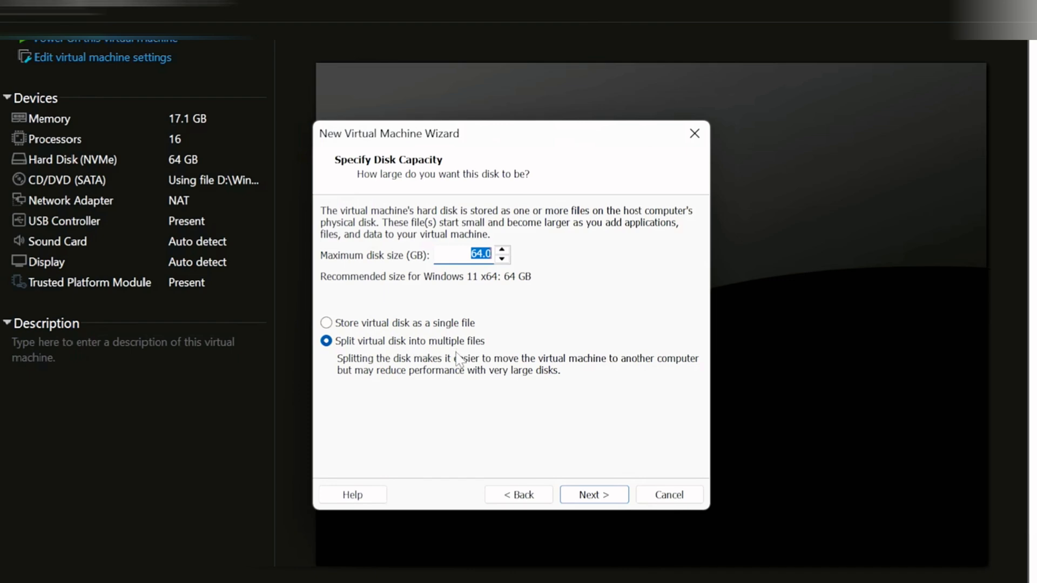
{"action": "left_click", "coordinate": [586, 496]}
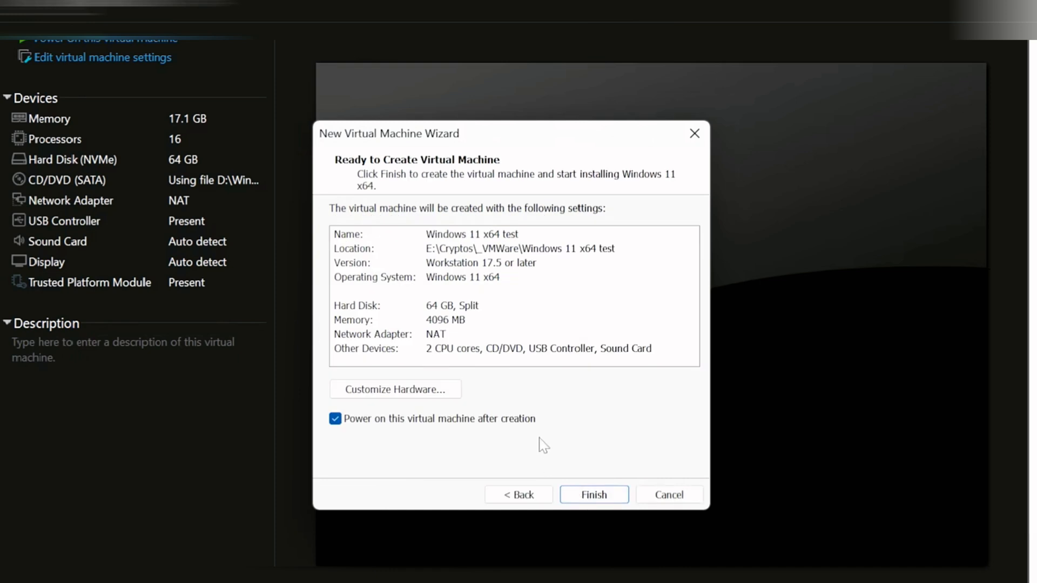
{"action": "left_click", "coordinate": [594, 496]}
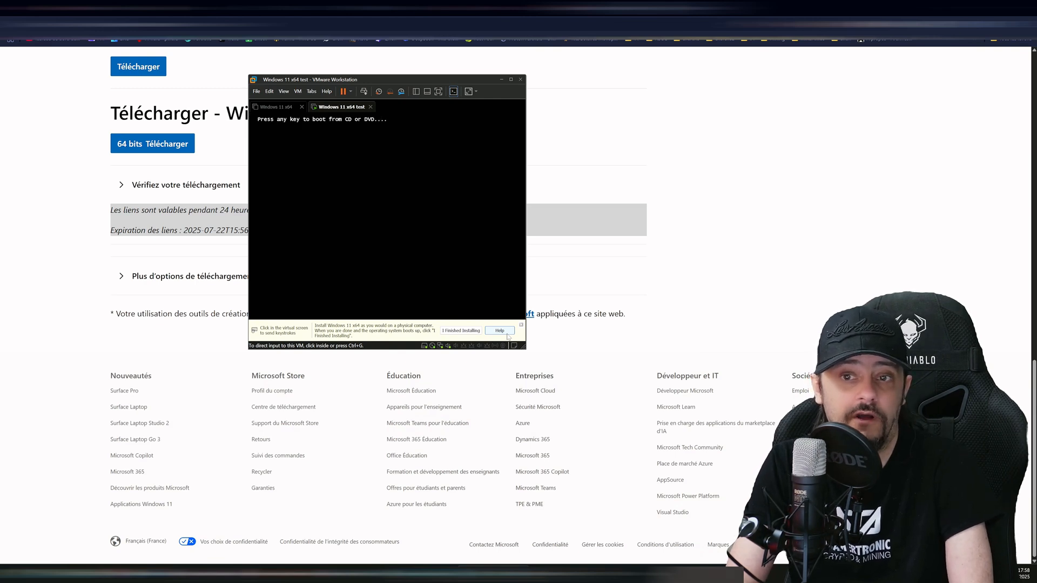
- Move the VM window up and left, then focus the console to boot from the DVD
{"action": "left_click", "coordinate": [407, 274]}
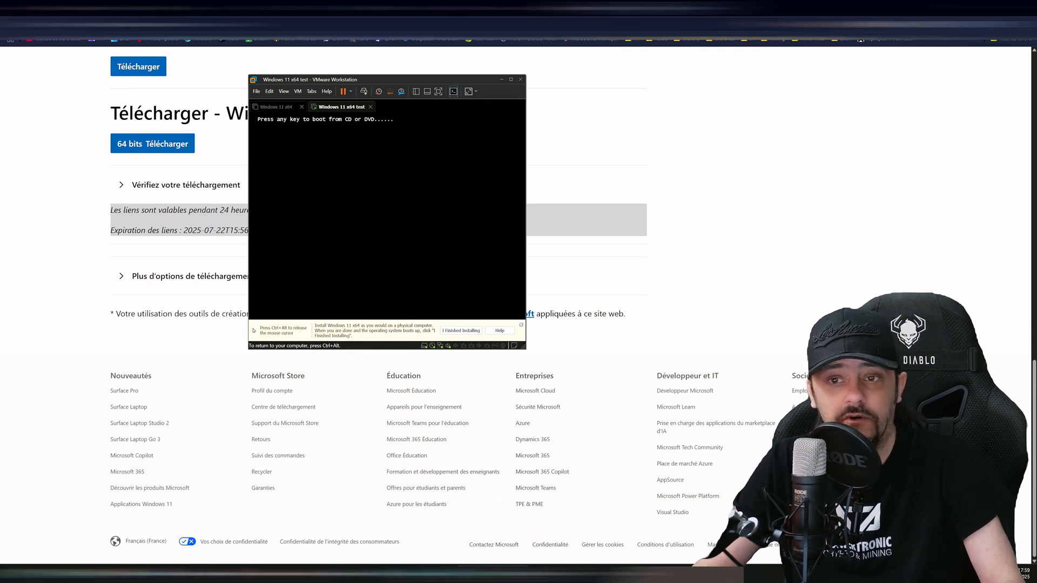
{"action": "key", "text": "ctrl+alt"}
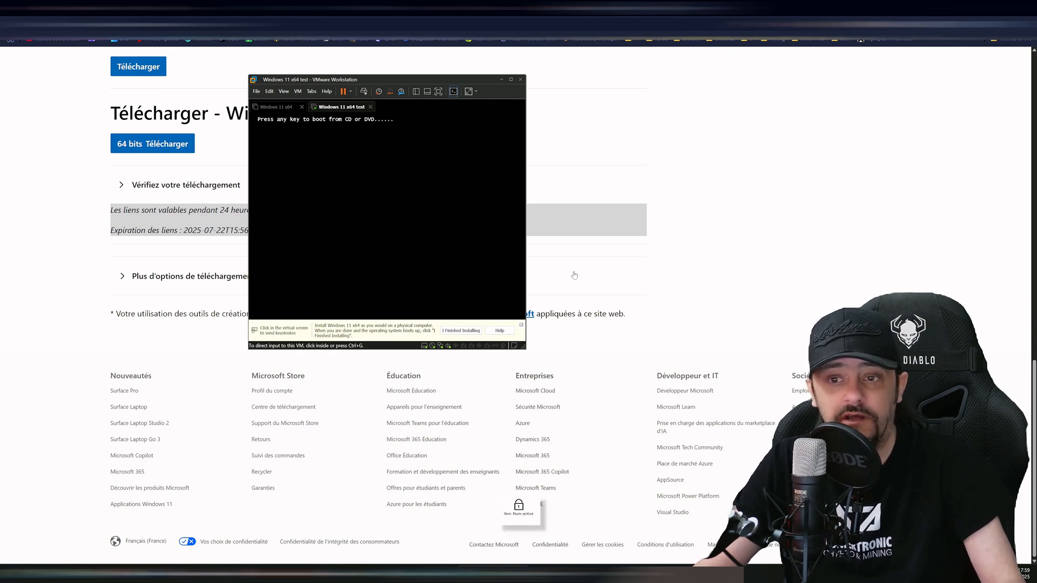
{"action": "left_click", "coordinate": [379, 149]}
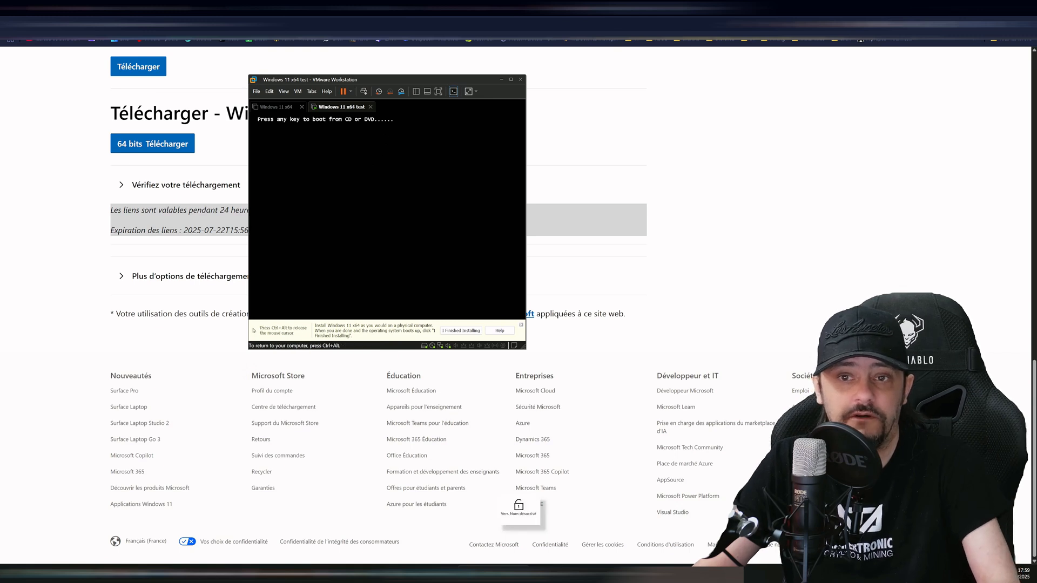
{"action": "key", "text": "ctrl+alt"}
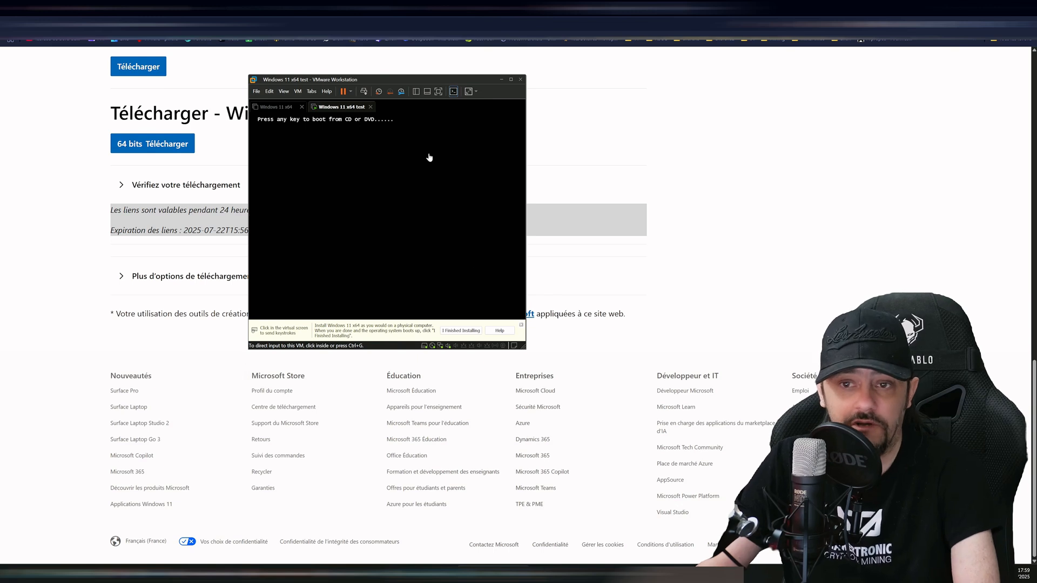
{"action": "left_click_drag", "start_coordinate": [385, 80], "coordinate": [315, 69]}
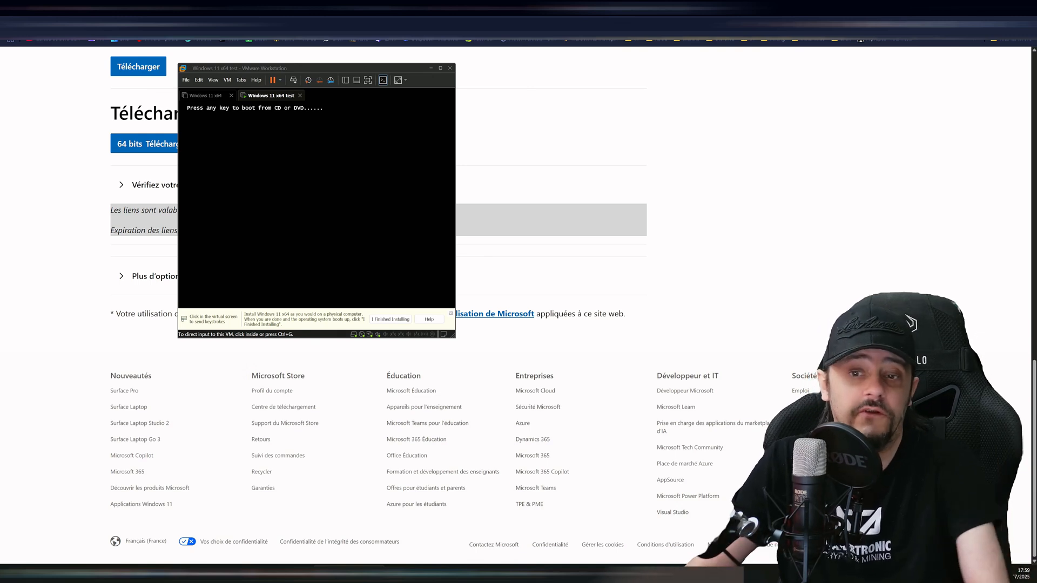
{"action": "left_click", "coordinate": [292, 230]}
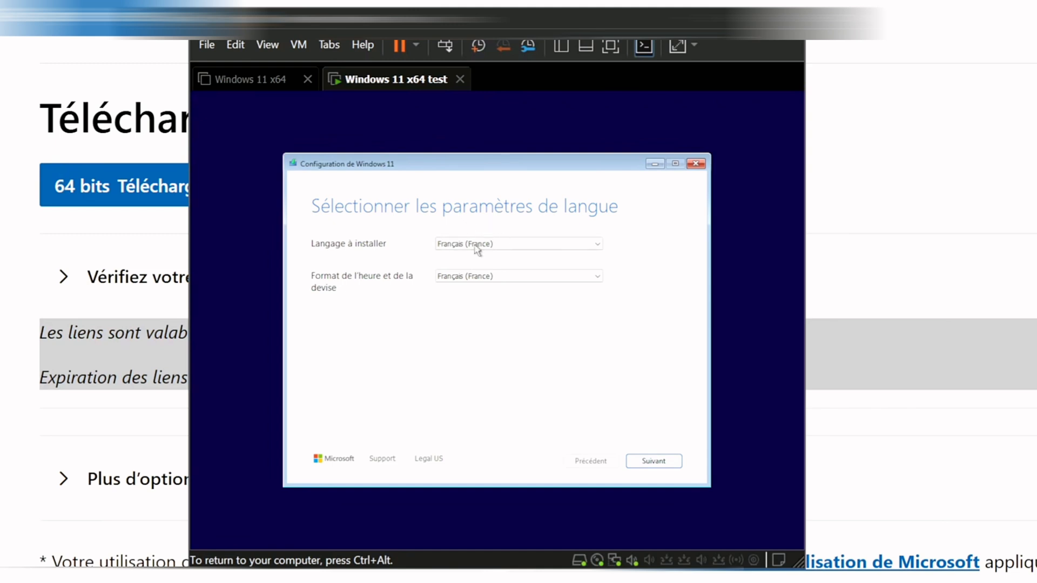
- Keep French language and AZERTY keyboard, and agree that everything will be deleted
{"action": "left_click", "coordinate": [650, 460]}
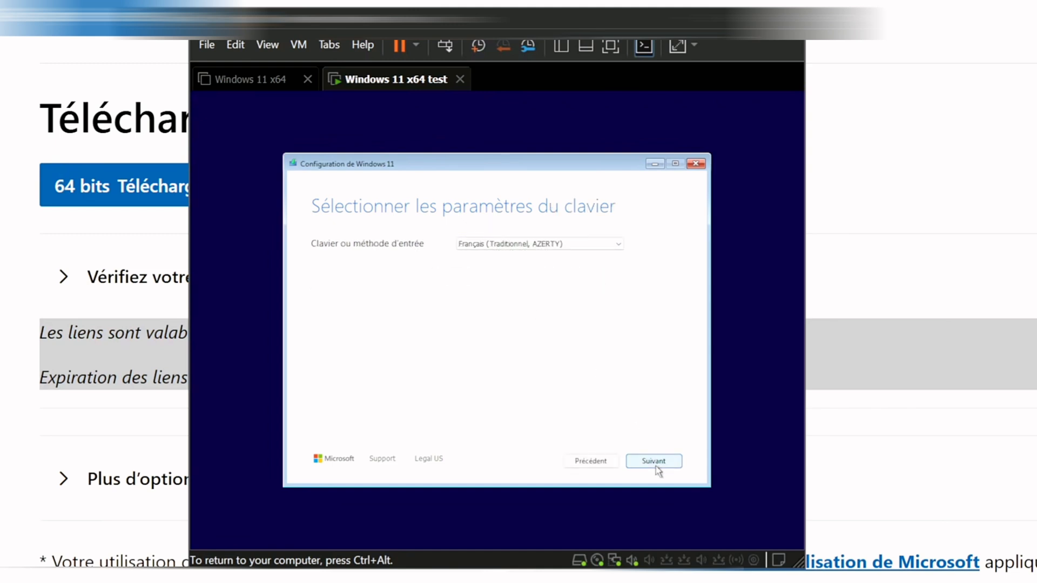
{"action": "left_click", "coordinate": [656, 466]}
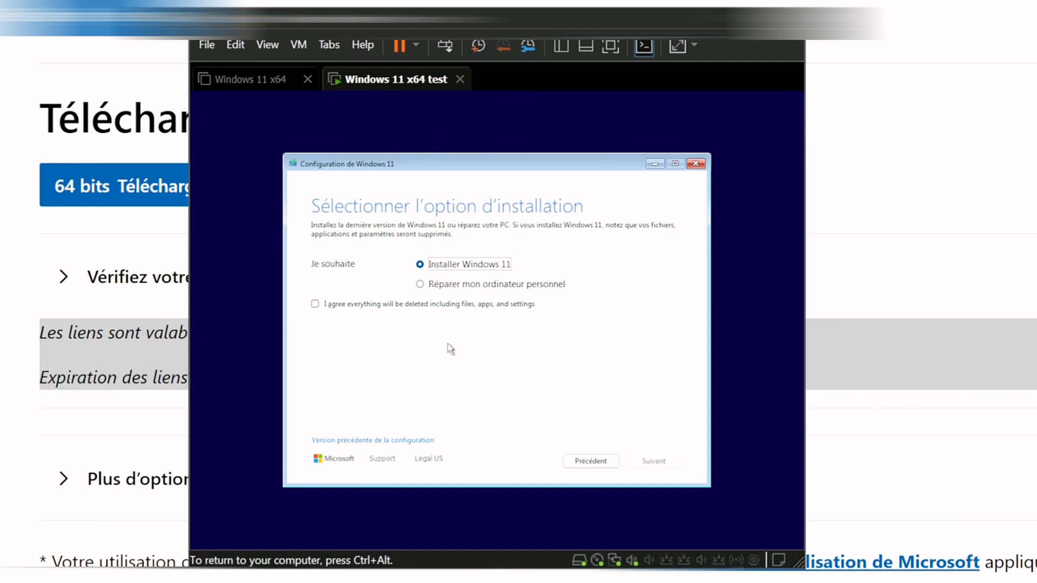
{"action": "left_click", "coordinate": [378, 304]}
{"action": "left_click", "coordinate": [656, 463]}
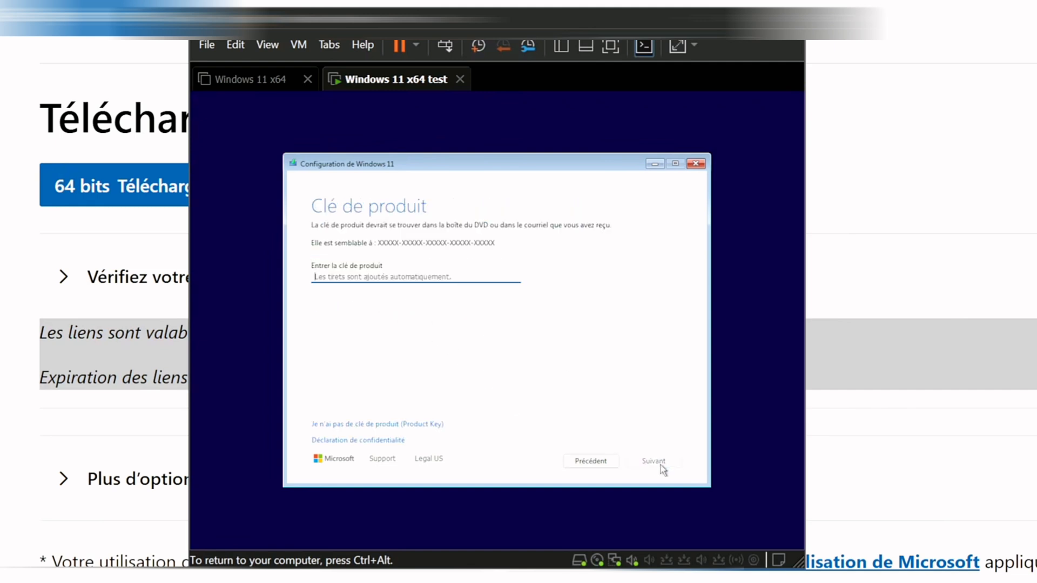
- Skip the product key and choose the Windows 11 Professionnel edition
{"action": "left_click", "coordinate": [357, 424]}
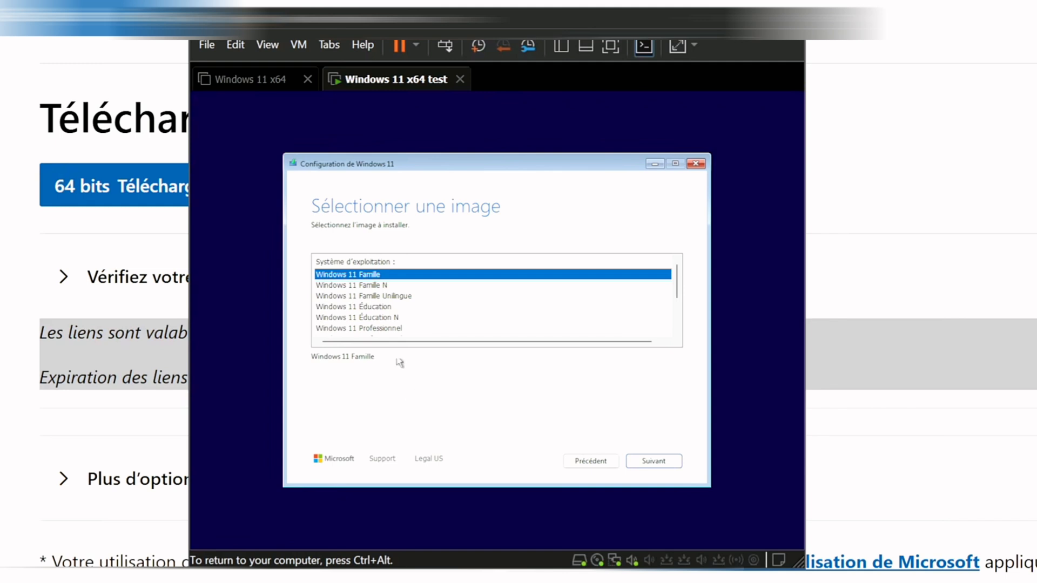
{"action": "left_click", "coordinate": [387, 328]}
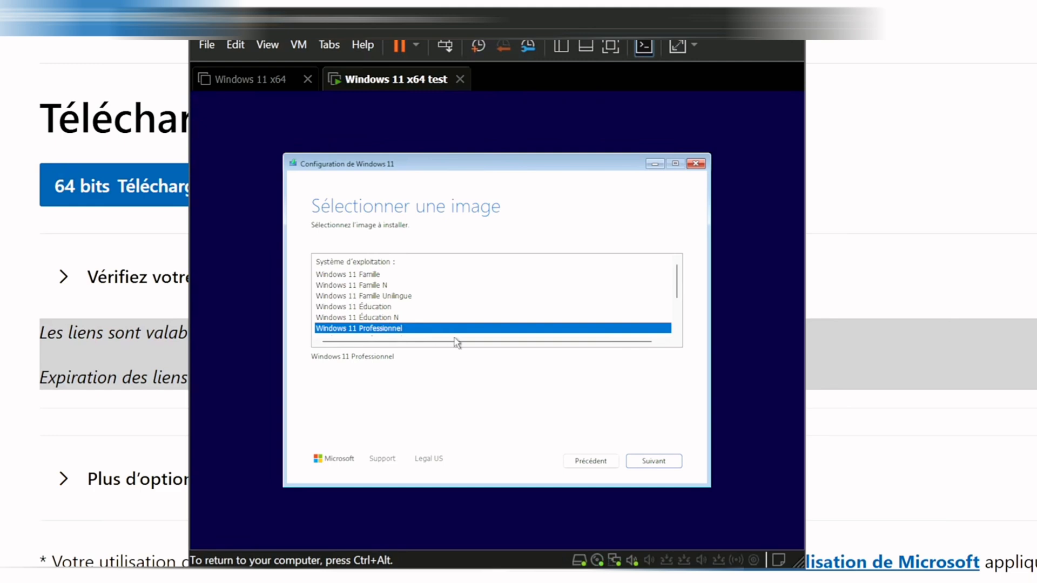
{"action": "left_click", "coordinate": [644, 462]}
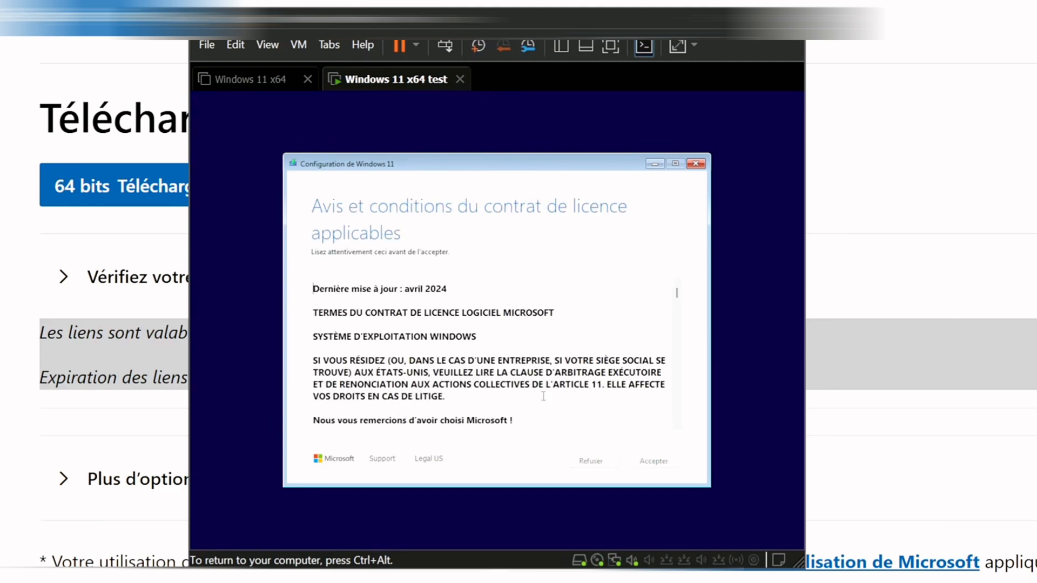
- Accept the licence, create a 65534 MB partition, and install Windows 11 Professionnel onto it
{"action": "left_click", "coordinate": [638, 465]}
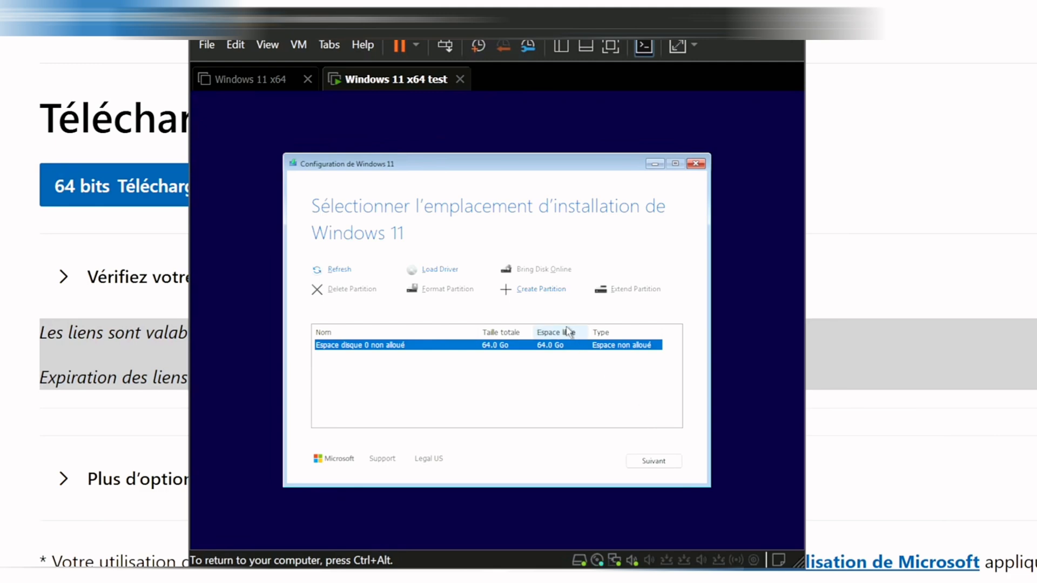
{"action": "left_click", "coordinate": [531, 293]}
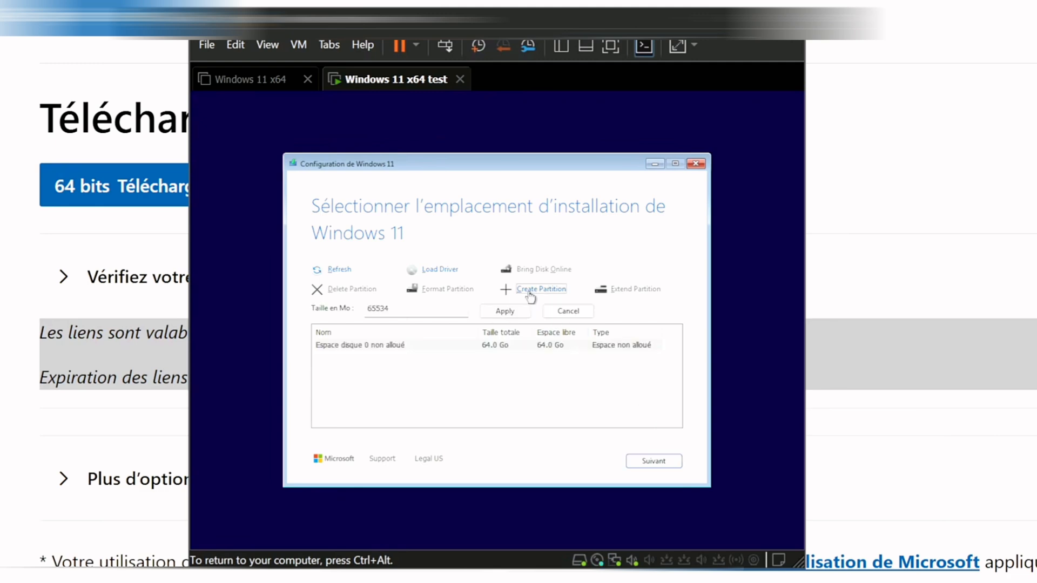
{"action": "left_click", "coordinate": [505, 313]}
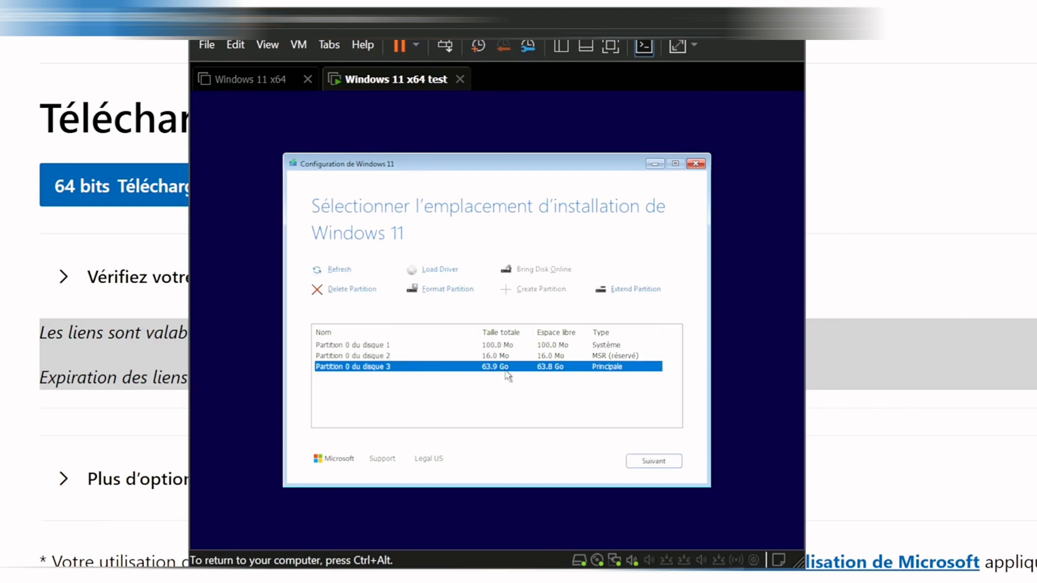
{"action": "left_click", "coordinate": [647, 463]}
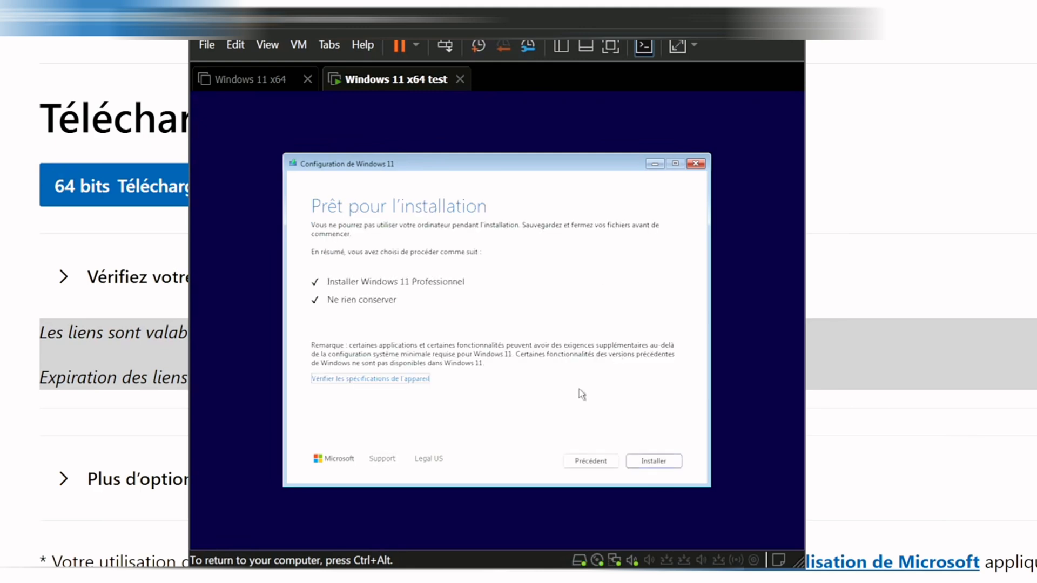
{"action": "left_click", "coordinate": [643, 461]}
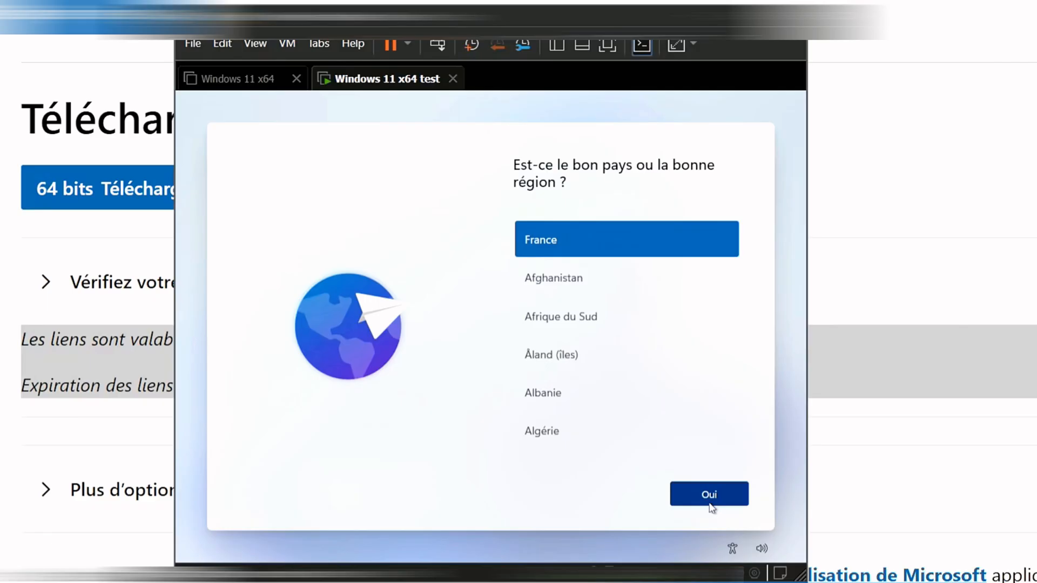
- Confirm France as the region and the French AZERTY keyboard, skipping a second layout
{"action": "left_click", "coordinate": [709, 495]}
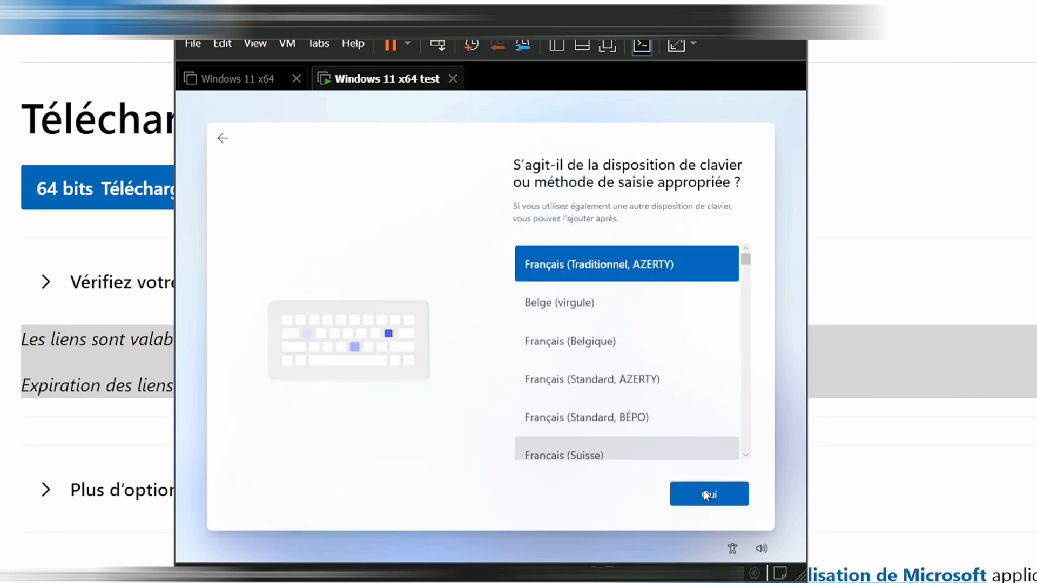
{"action": "left_click", "coordinate": [709, 505]}
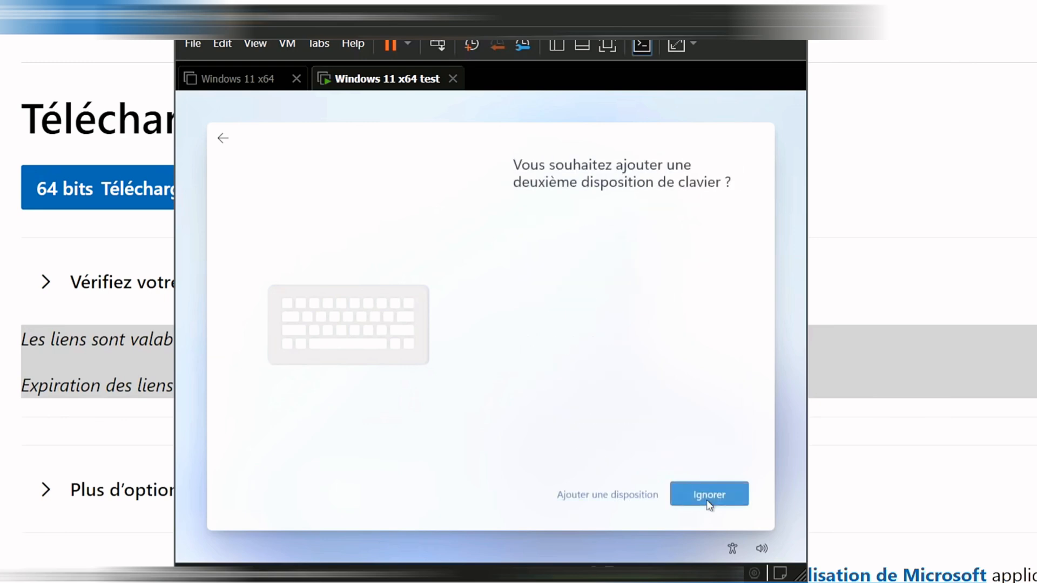
{"action": "left_click", "coordinate": [708, 503]}
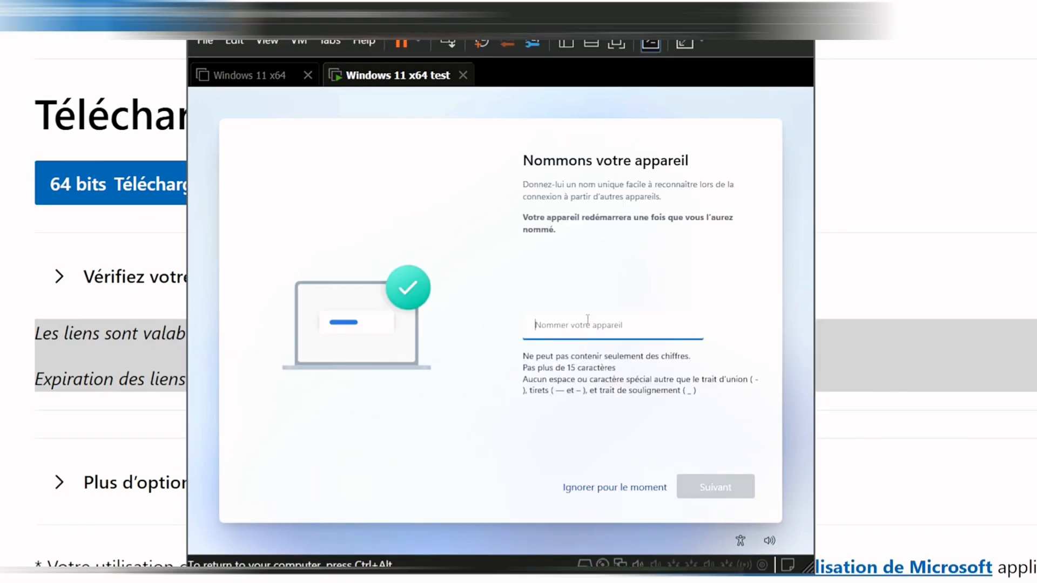
- Name the device 'toto' and continue setup
{"action": "type", "text": "toto"}
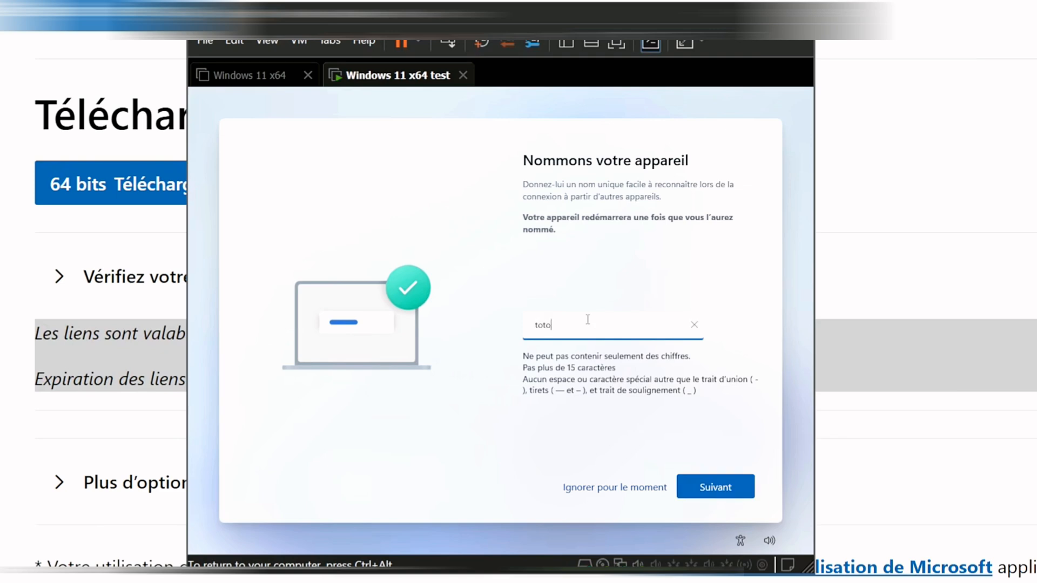
{"action": "left_click", "coordinate": [736, 486]}
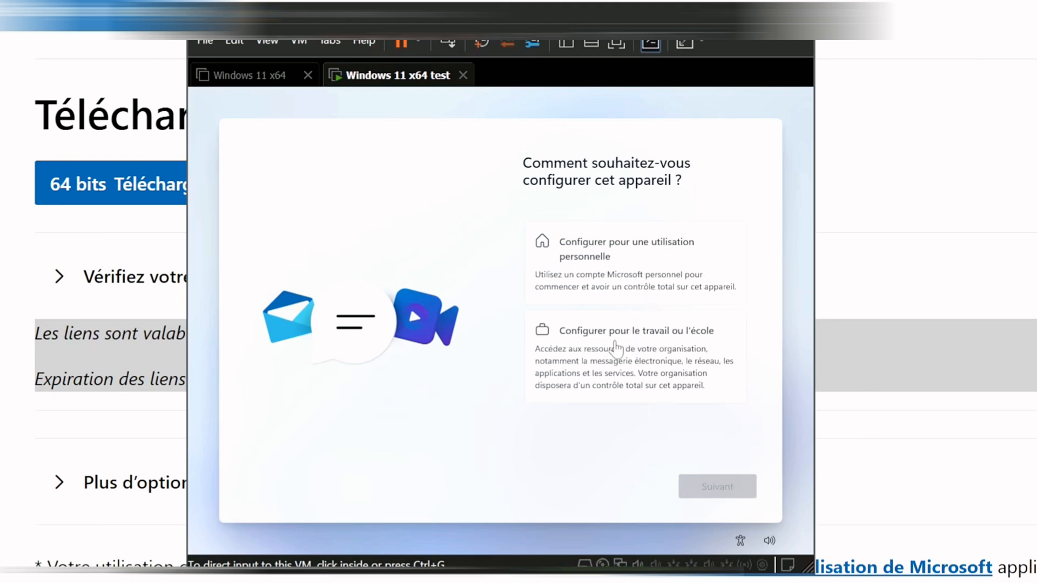
- Choose the work or school setup, then opt to join a domain instead of signing in
{"action": "left_click", "coordinate": [615, 348]}
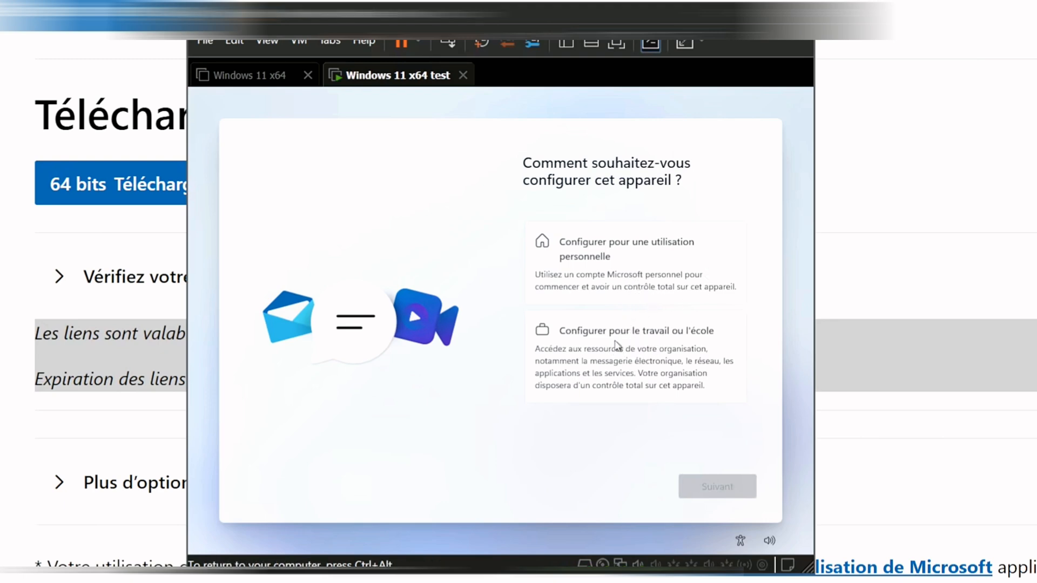
{"action": "left_click", "coordinate": [608, 359]}
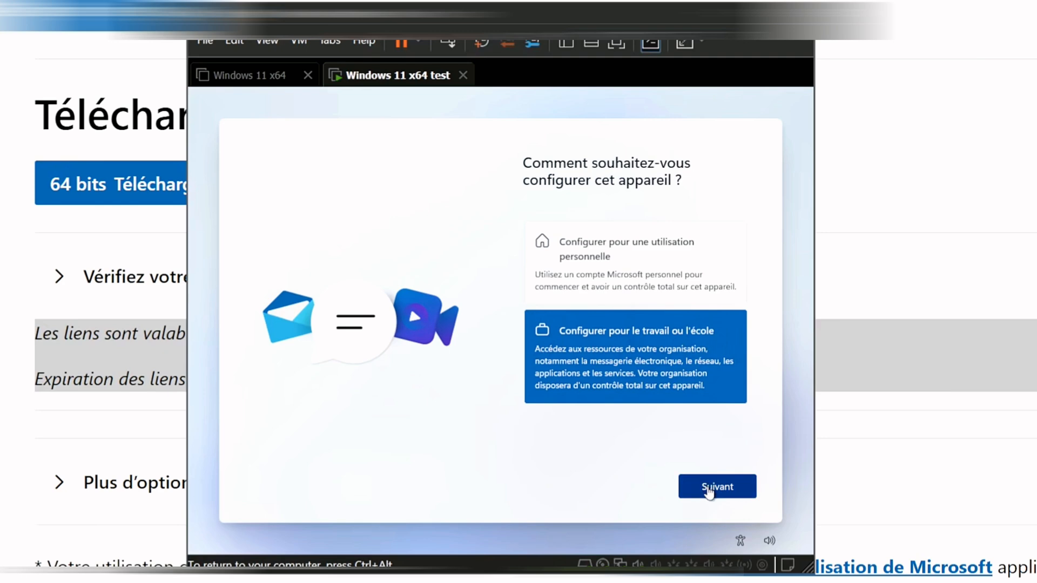
{"action": "left_click", "coordinate": [708, 490]}
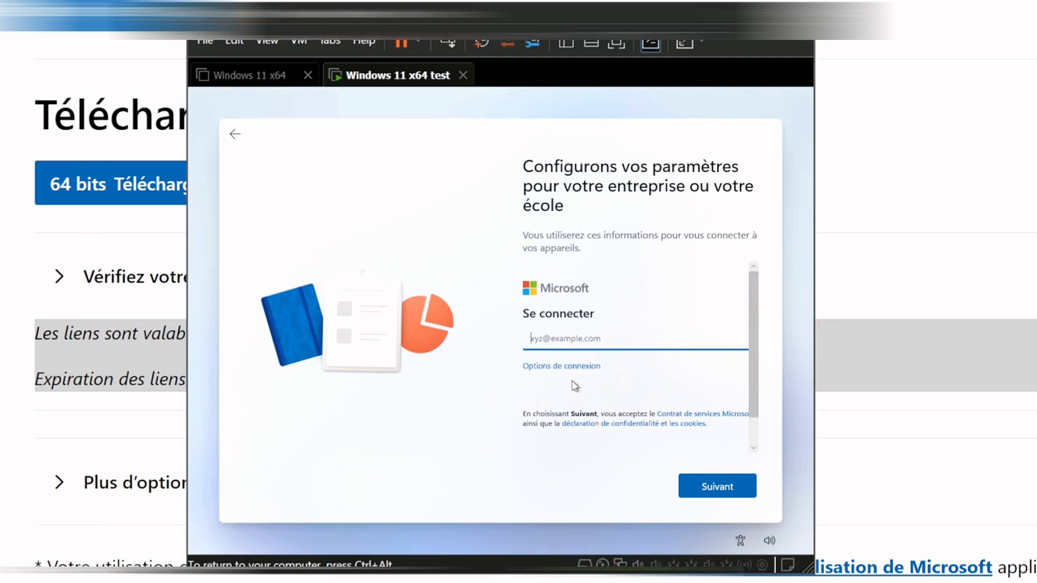
{"action": "left_click", "coordinate": [558, 367]}
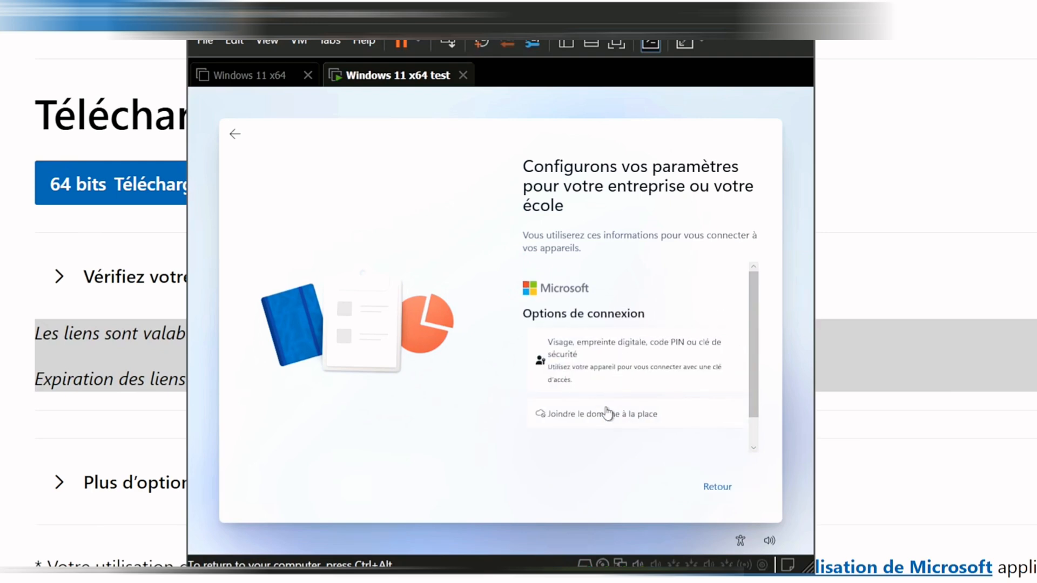
{"action": "scroll", "coordinate": [626, 413], "scroll_direction": "down", "scroll_amount": 1}
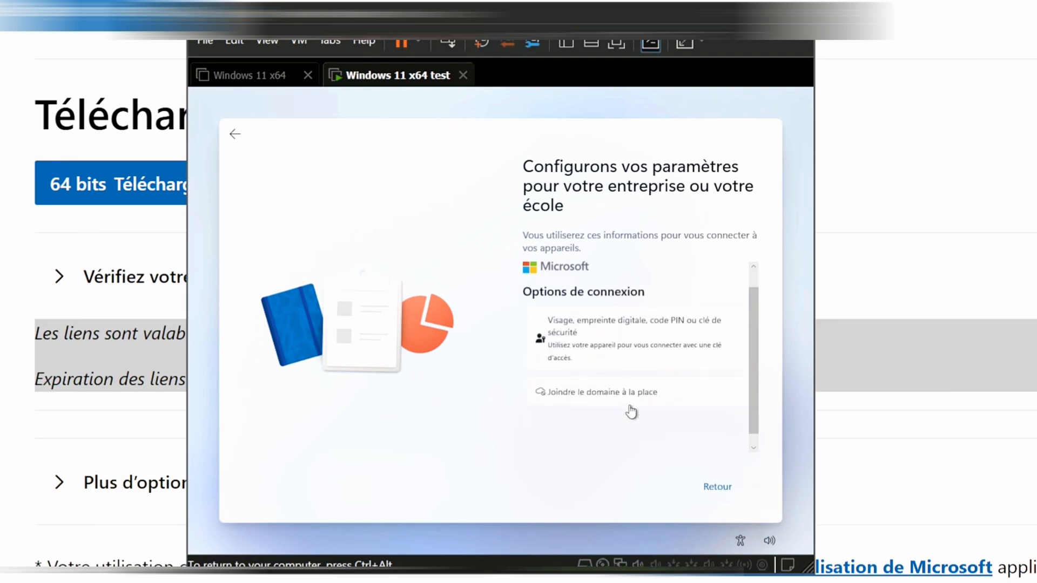
{"action": "left_click", "coordinate": [582, 389]}
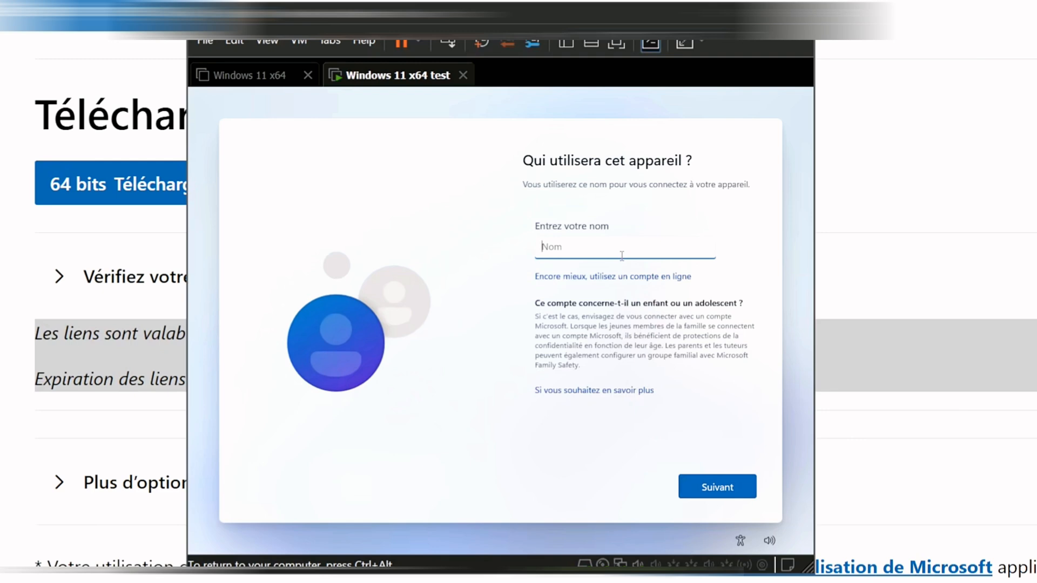
- Create the local account with a user name, a password and its confirmation
{"action": "type", "text": "nicola"}
{"action": "left_click", "coordinate": [707, 482]}
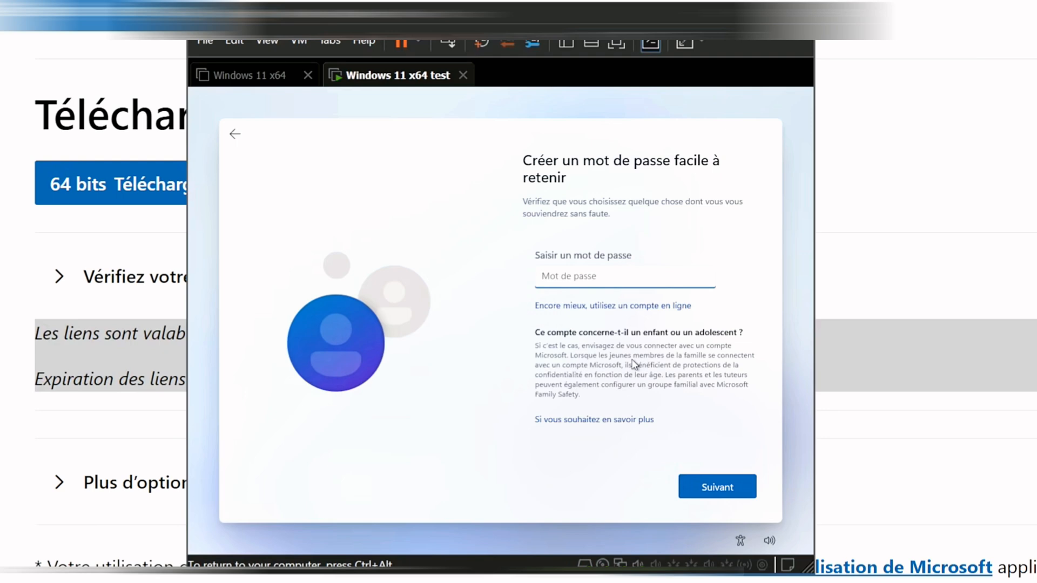
{"action": "type", "text": "123456"}
{"action": "left_click", "coordinate": [700, 489]}
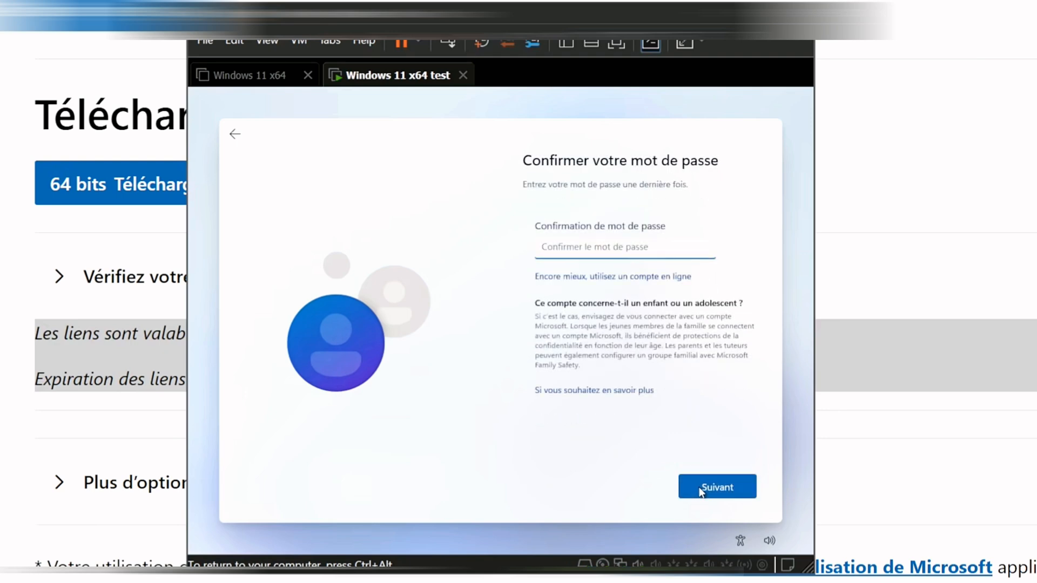
{"action": "type", "text": "12345"}
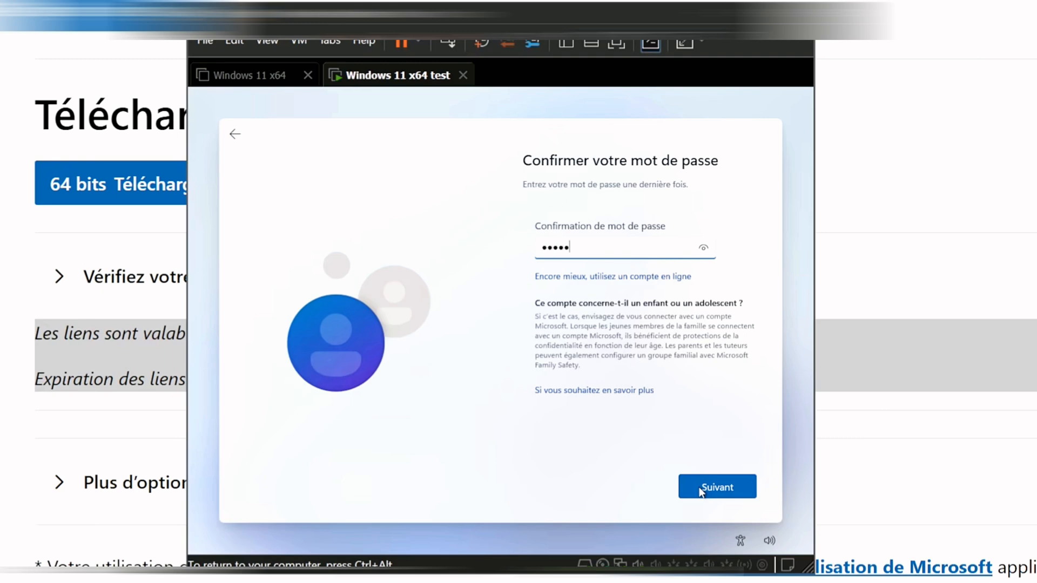
{"action": "left_click", "coordinate": [701, 487]}
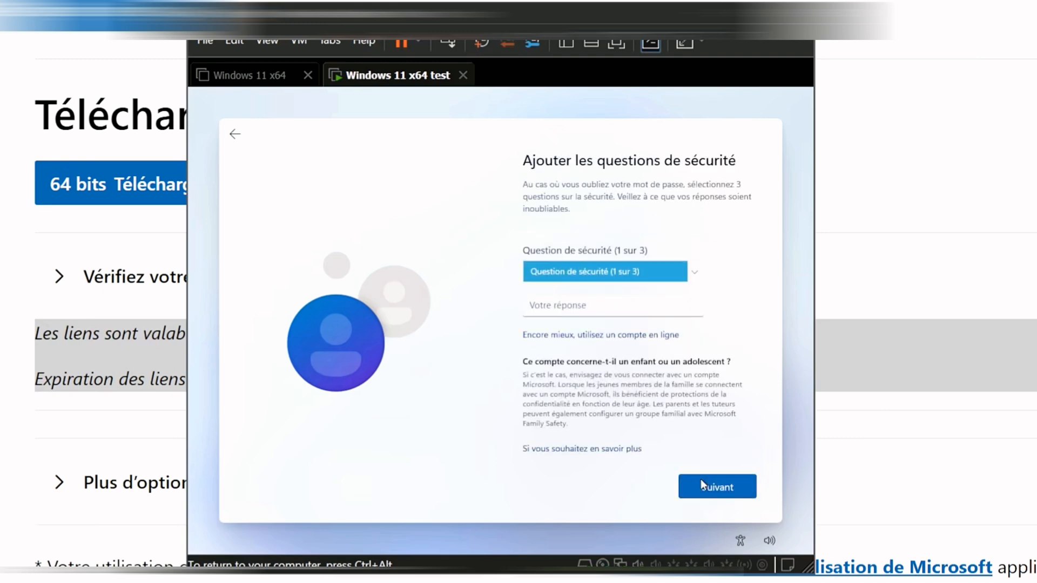
- Pick and answer the pet name and birth city security questions
{"action": "left_click", "coordinate": [608, 312]}
{"action": "left_click", "coordinate": [640, 276]}
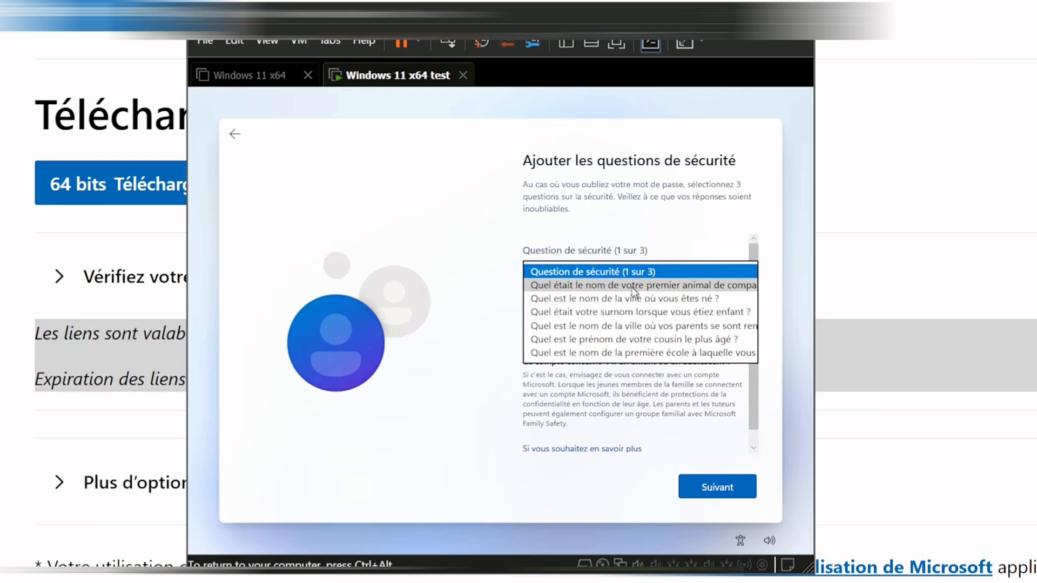
{"action": "left_click", "coordinate": [634, 286]}
{"action": "left_click", "coordinate": [580, 307]}
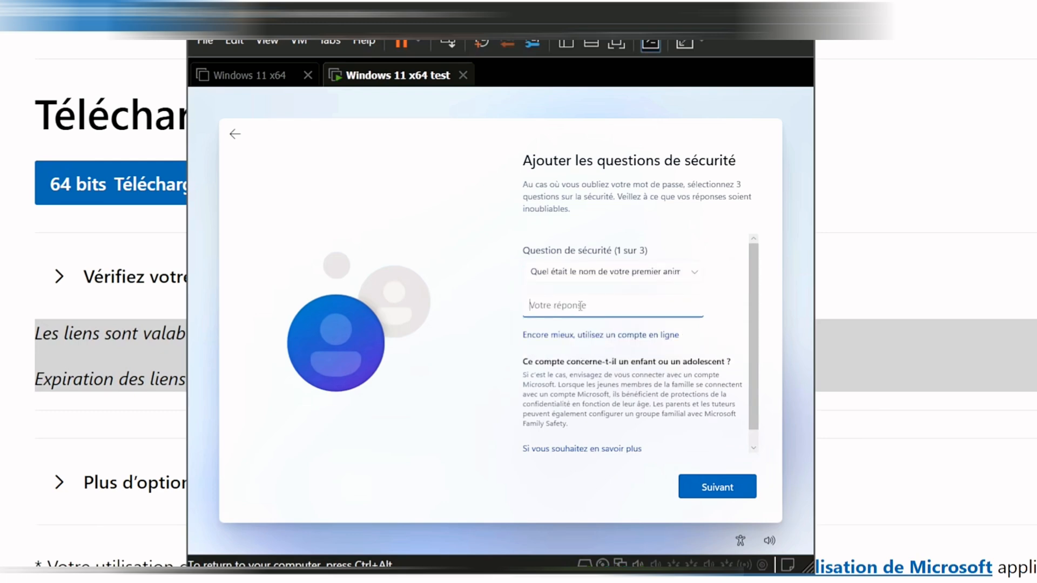
{"action": "type", "text": "toto"}
{"action": "left_click", "coordinate": [721, 488]}
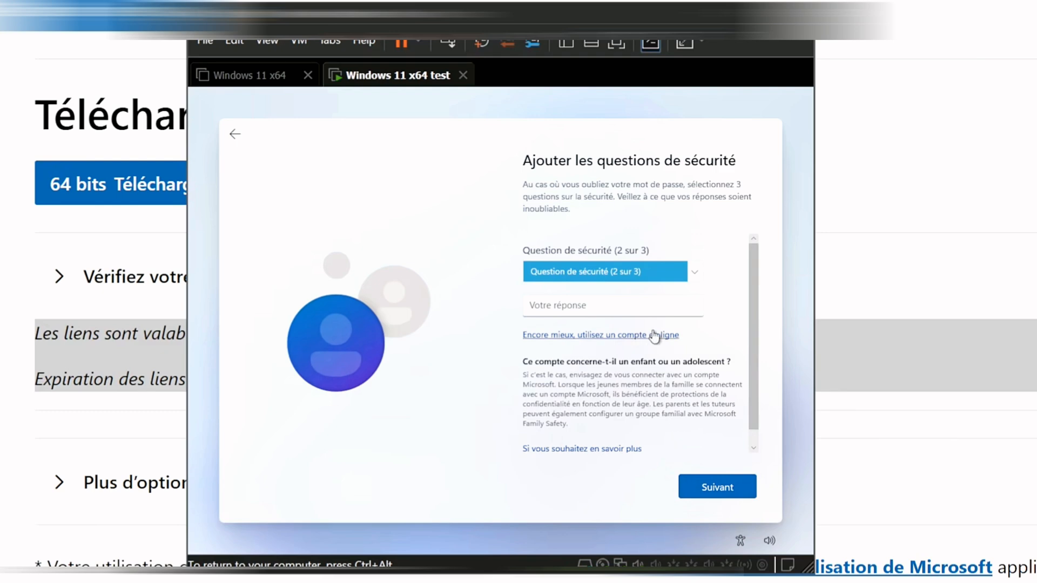
{"action": "left_click", "coordinate": [626, 278]}
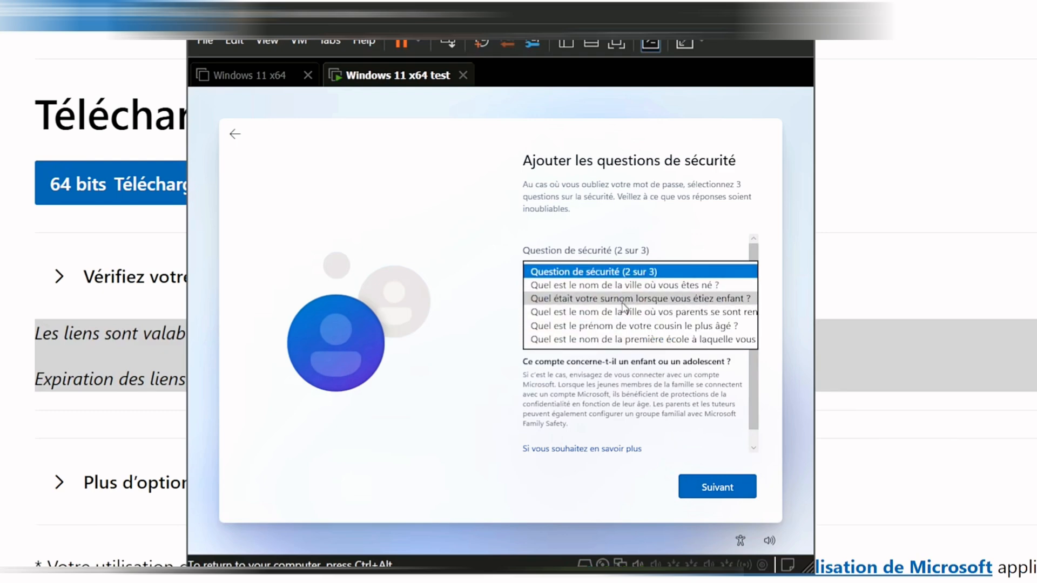
{"action": "left_click", "coordinate": [632, 287]}
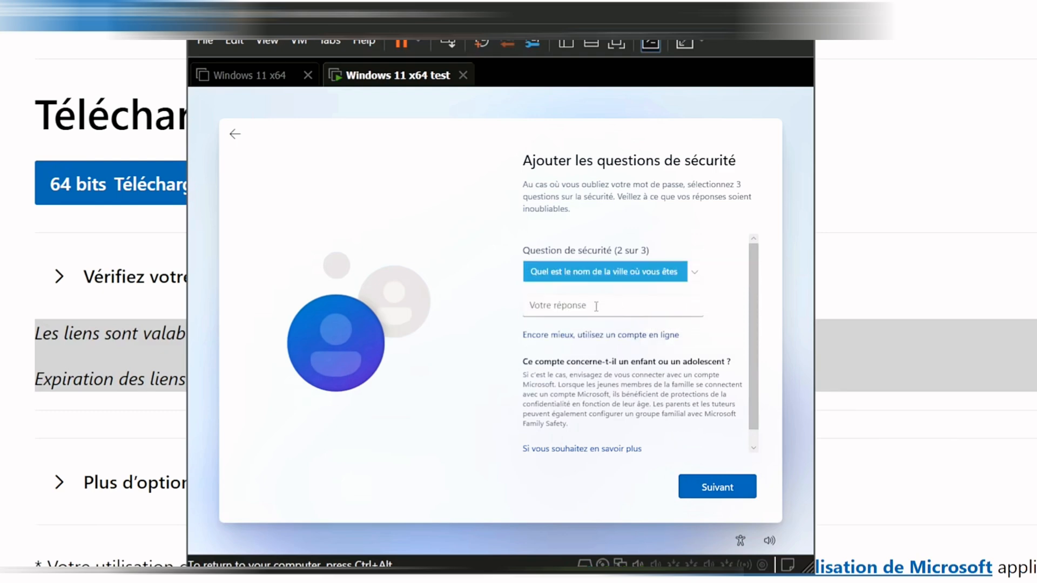
{"action": "left_click", "coordinate": [572, 306]}
{"action": "type", "text": "toto"}
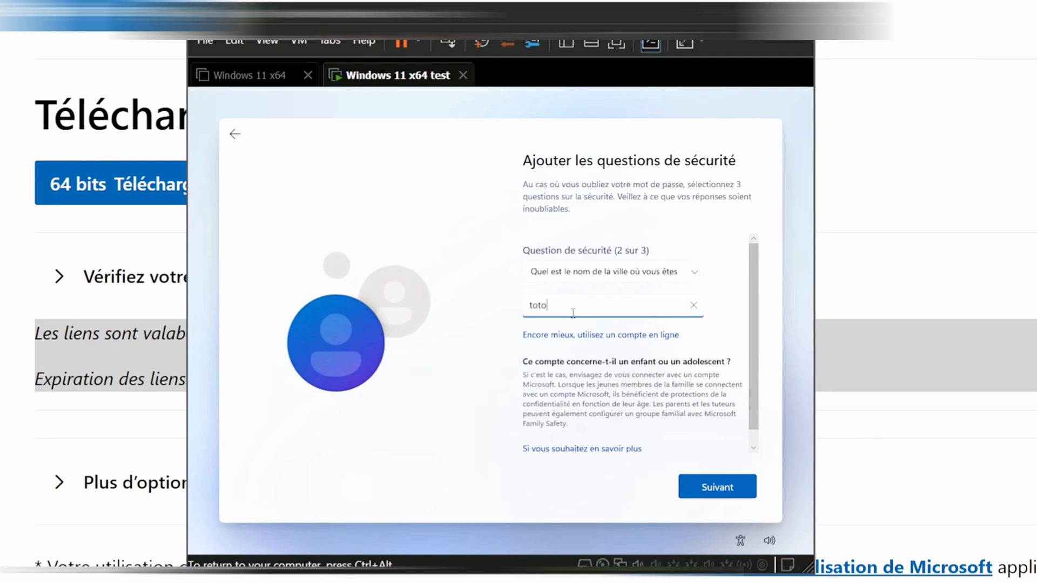
{"action": "left_click", "coordinate": [709, 490]}
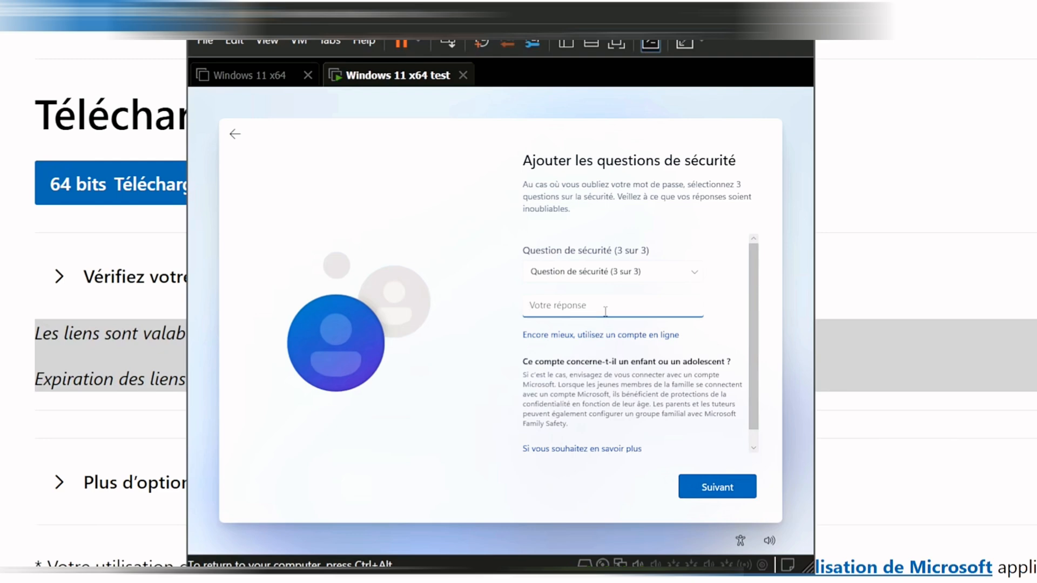
- Pick and answer the childhood nickname question as the third security question
{"action": "left_click", "coordinate": [626, 273]}
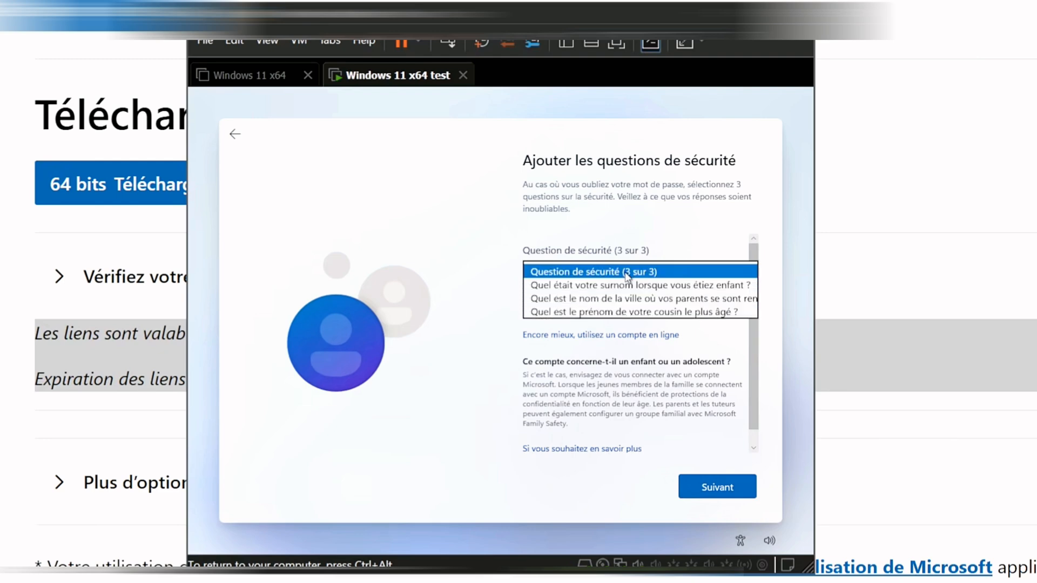
{"action": "left_click", "coordinate": [617, 285]}
{"action": "left_click", "coordinate": [584, 306]}
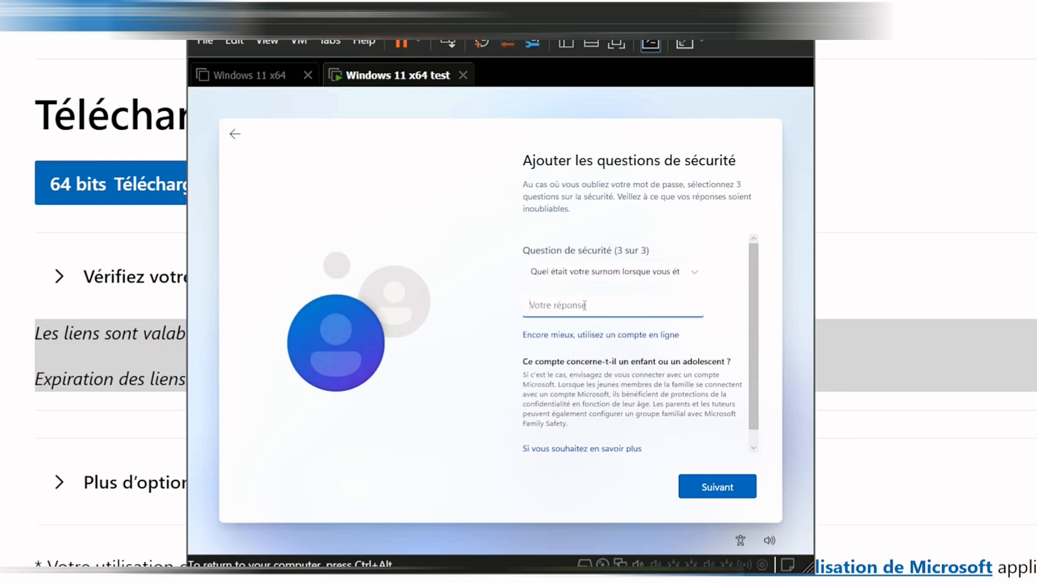
{"action": "type", "text": "toto"}
{"action": "left_click", "coordinate": [708, 494]}
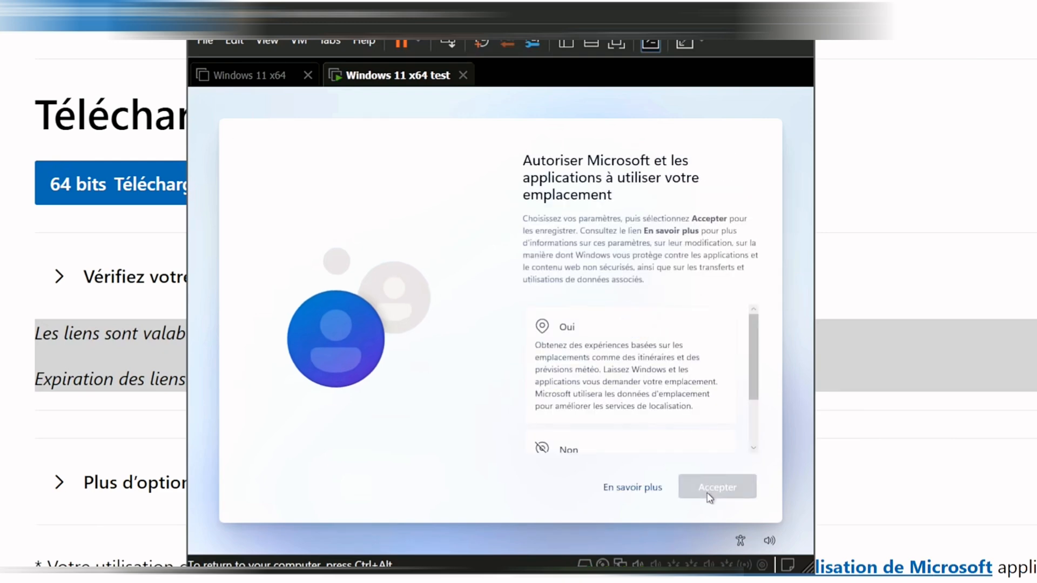
- Refuse location access and turn off Find my device
{"action": "scroll", "coordinate": [643, 327], "scroll_direction": "down", "scroll_amount": 1}
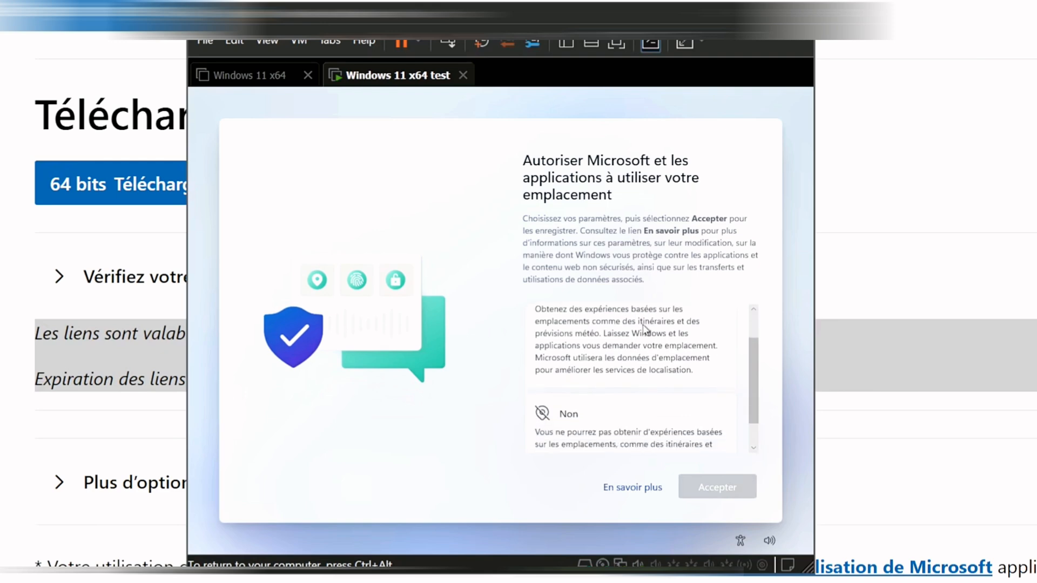
{"action": "scroll", "coordinate": [643, 327], "scroll_direction": "down", "scroll_amount": 2}
{"action": "left_click", "coordinate": [624, 377]}
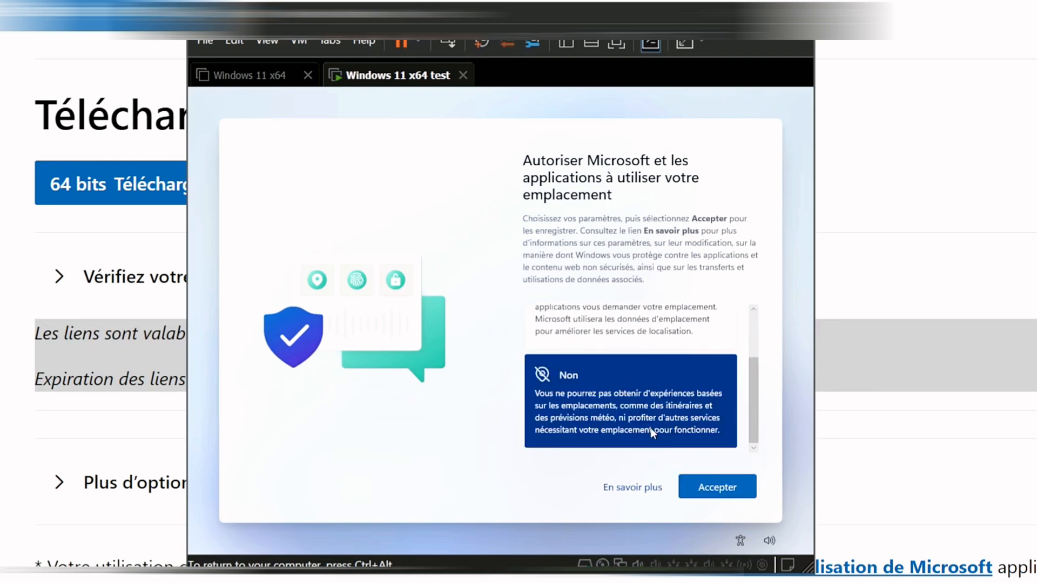
{"action": "left_click", "coordinate": [731, 492]}
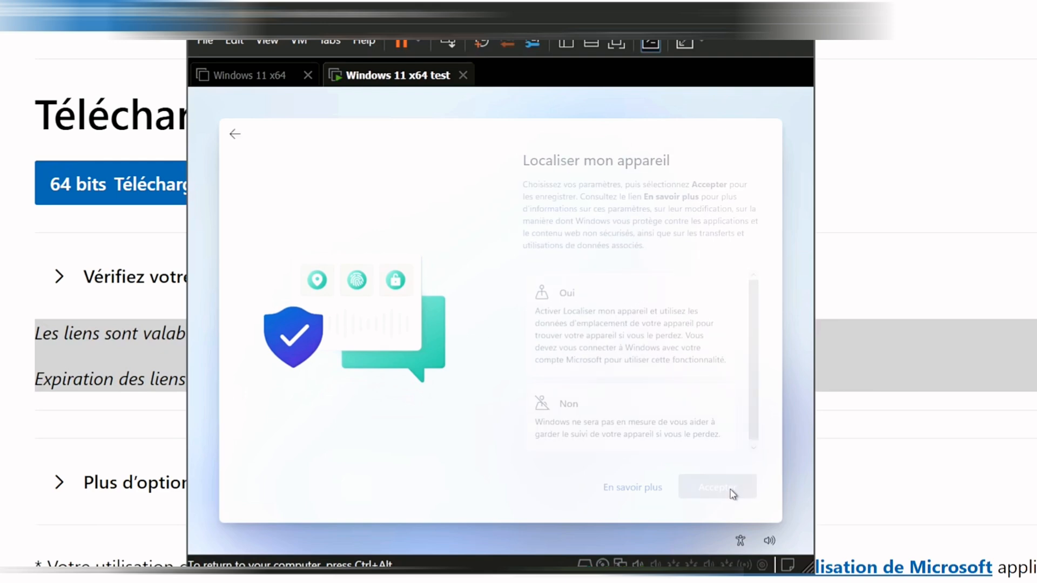
{"action": "left_click", "coordinate": [673, 430]}
{"action": "left_click", "coordinate": [708, 493]}
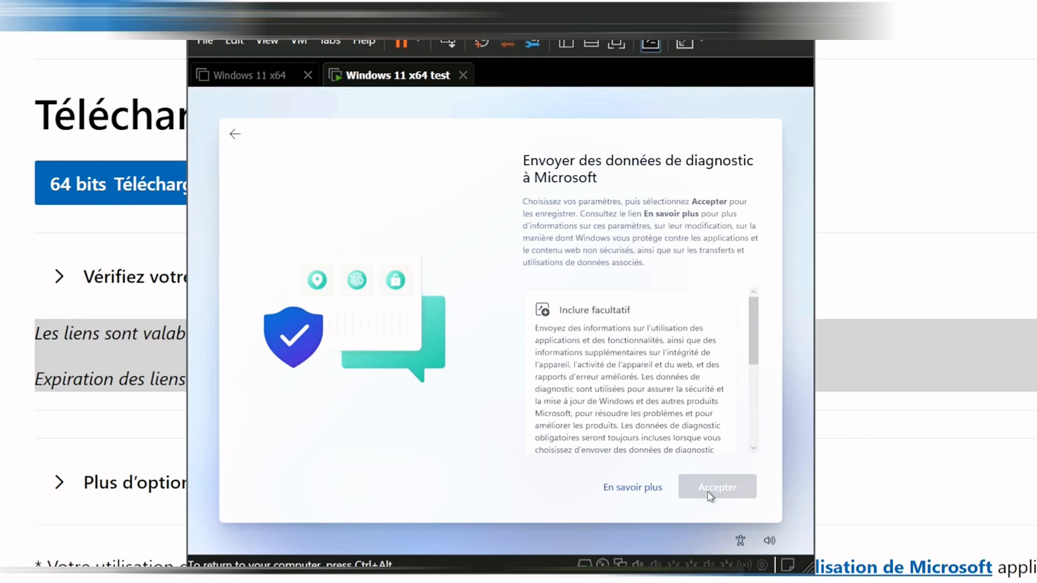
- Send only required diagnostic data
{"action": "scroll", "coordinate": [671, 403], "scroll_direction": "down", "scroll_amount": 4}
{"action": "left_click", "coordinate": [668, 389]}
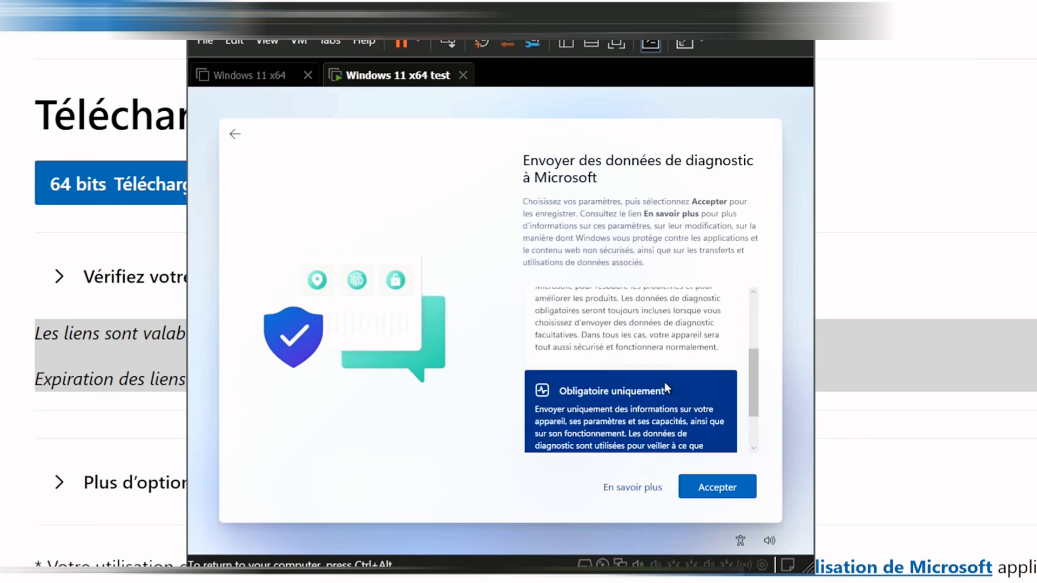
{"action": "left_click", "coordinate": [728, 492]}
- Decline handwriting and typing data sharing and personalised experiences
{"action": "scroll", "coordinate": [629, 391], "scroll_direction": "down", "scroll_amount": 1}
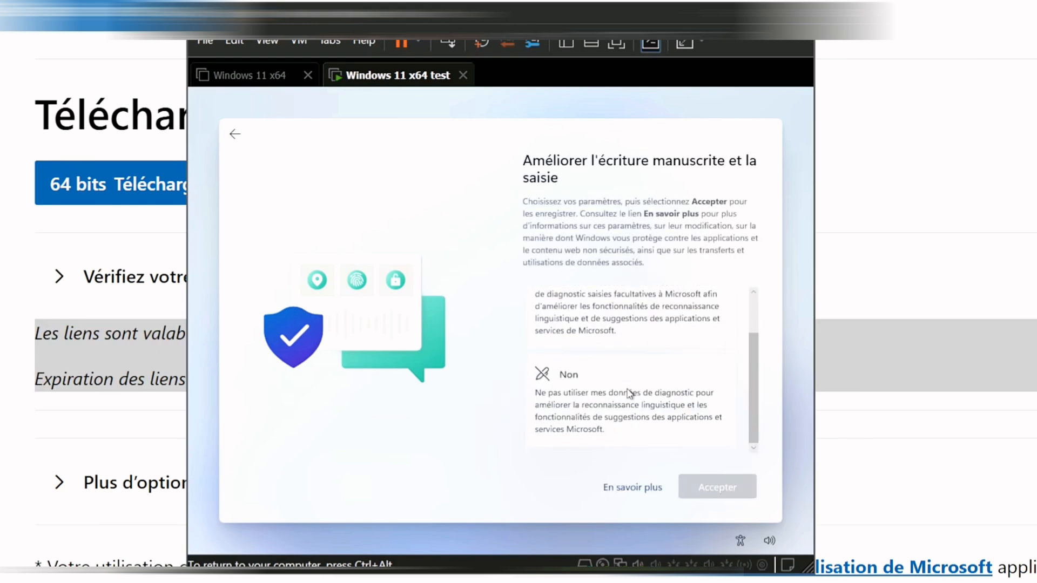
{"action": "left_click", "coordinate": [628, 394]}
{"action": "left_click", "coordinate": [706, 486]}
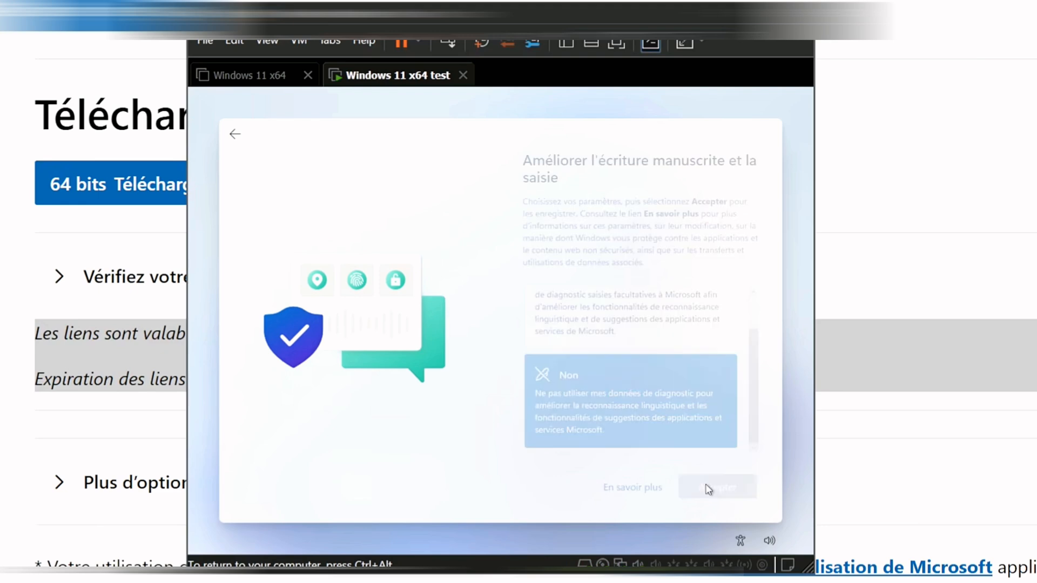
{"action": "scroll", "coordinate": [655, 423], "scroll_direction": "down", "scroll_amount": 2}
{"action": "left_click", "coordinate": [647, 422]}
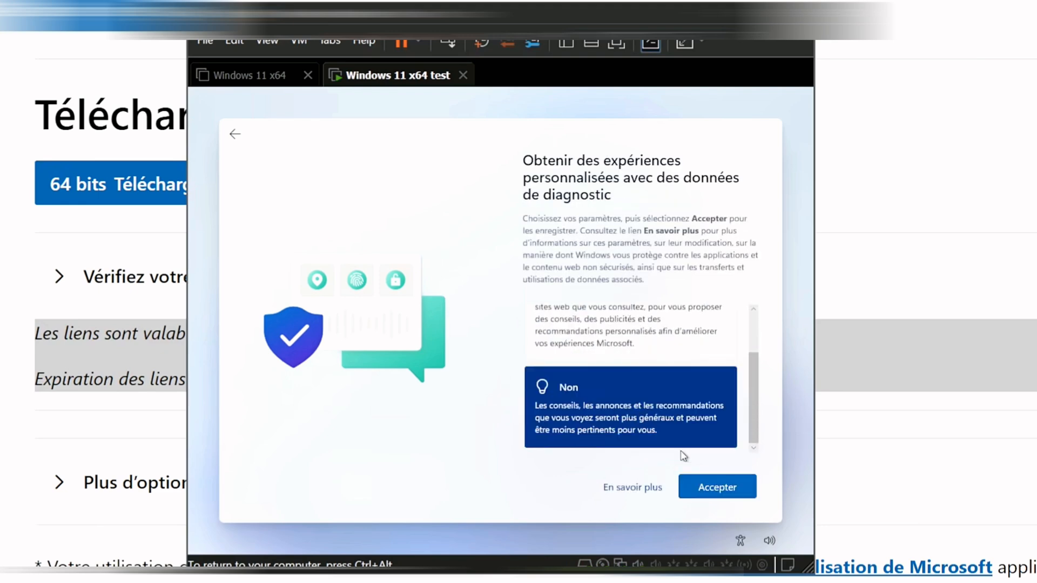
{"action": "left_click", "coordinate": [728, 496]}
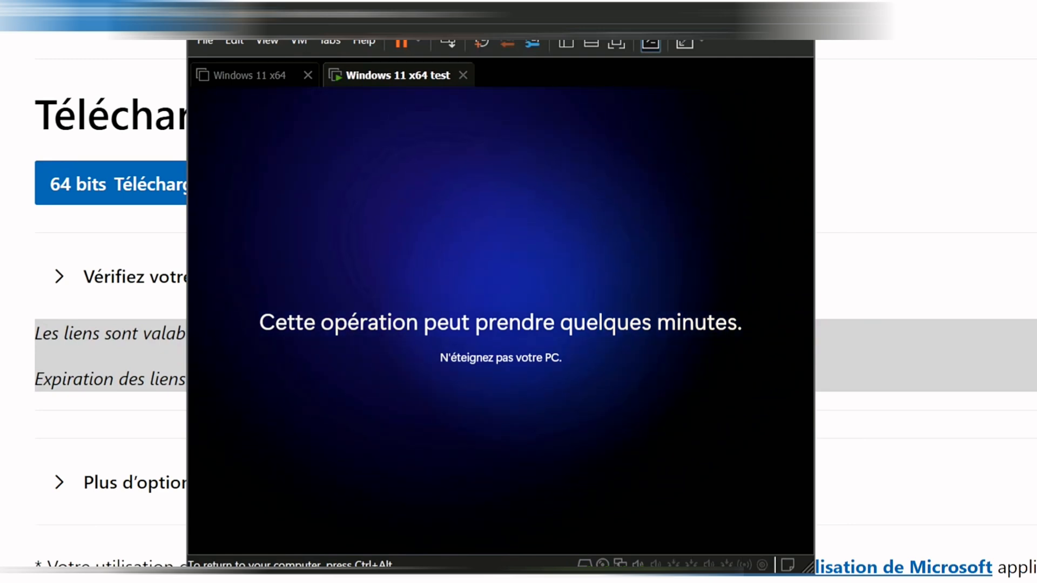
- Release keyboard and mouse back to the host with Ctrl+Alt while Windows finalises
{"action": "key", "text": "ctrl+alt"}
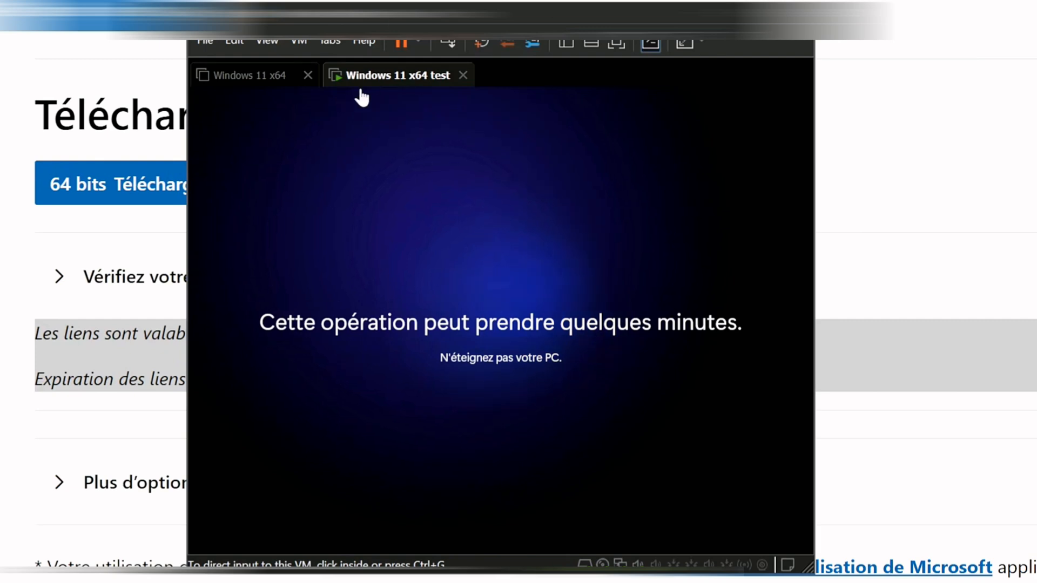
- Browse the File and VM > Manage menus, then show the powered-off Windows 11 x64 summary
{"action": "left_click", "coordinate": [266, 77]}
{"action": "left_click", "coordinate": [205, 39]}
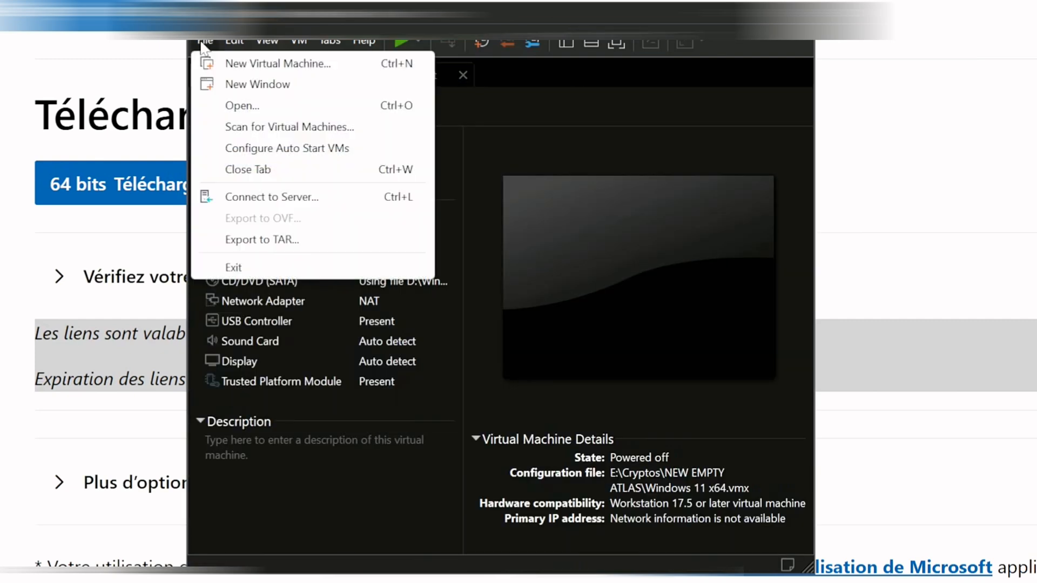
{"action": "mouse_move", "coordinate": [306, 43]}
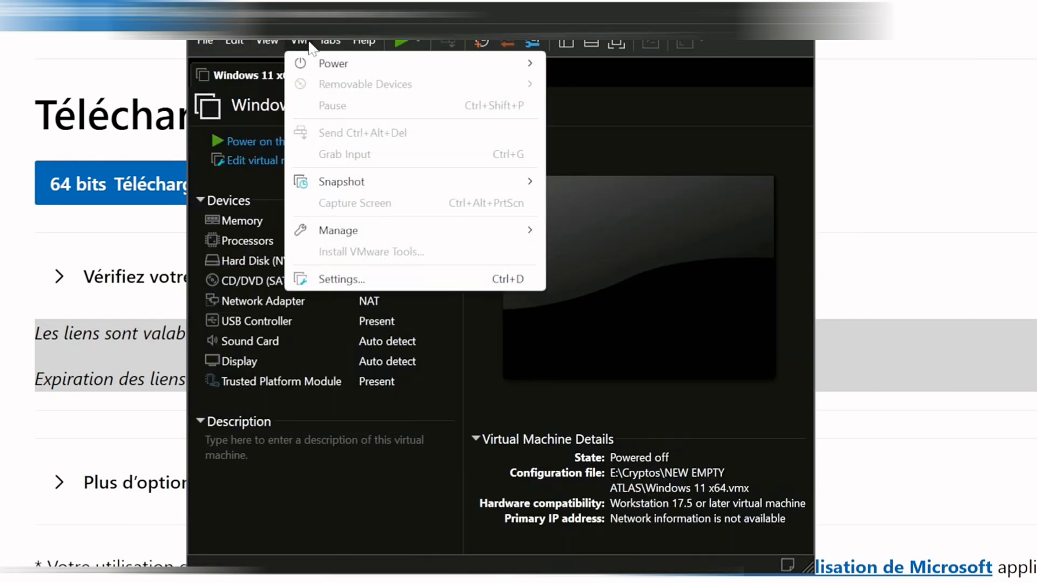
{"action": "mouse_move", "coordinate": [344, 232]}
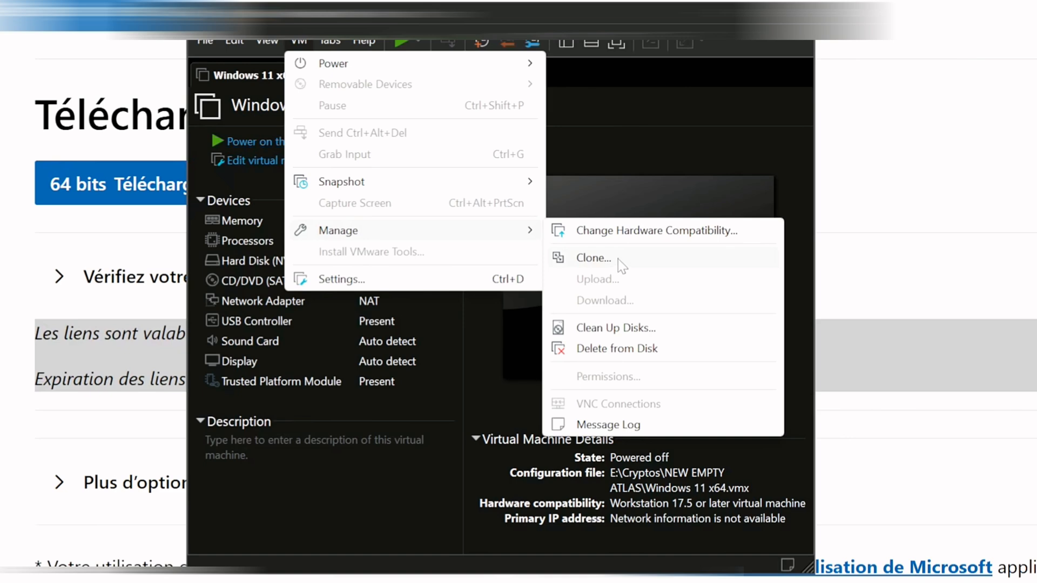
{"action": "left_click", "coordinate": [593, 133]}
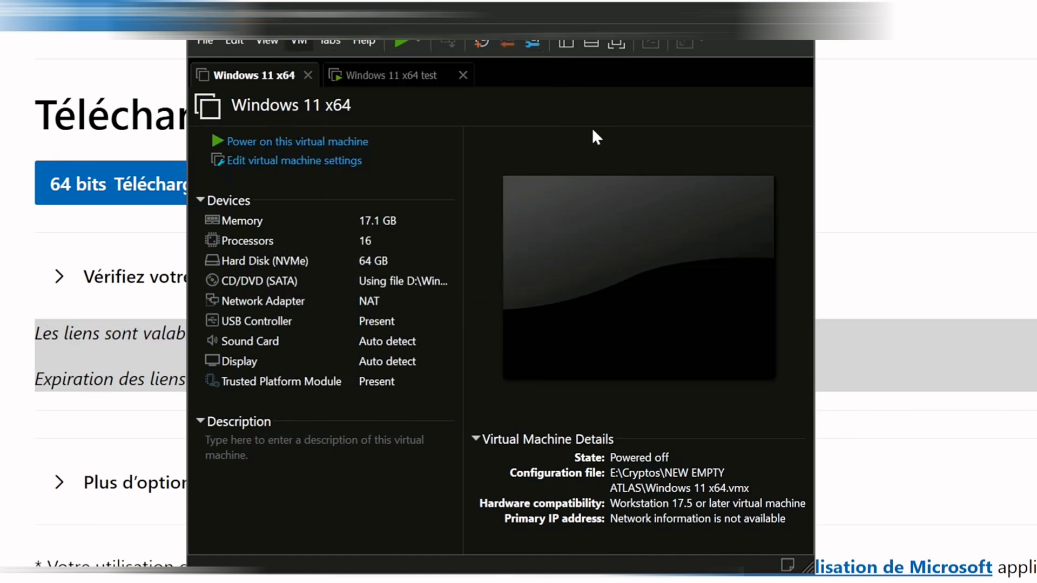
{"action": "left_click", "coordinate": [373, 79]}
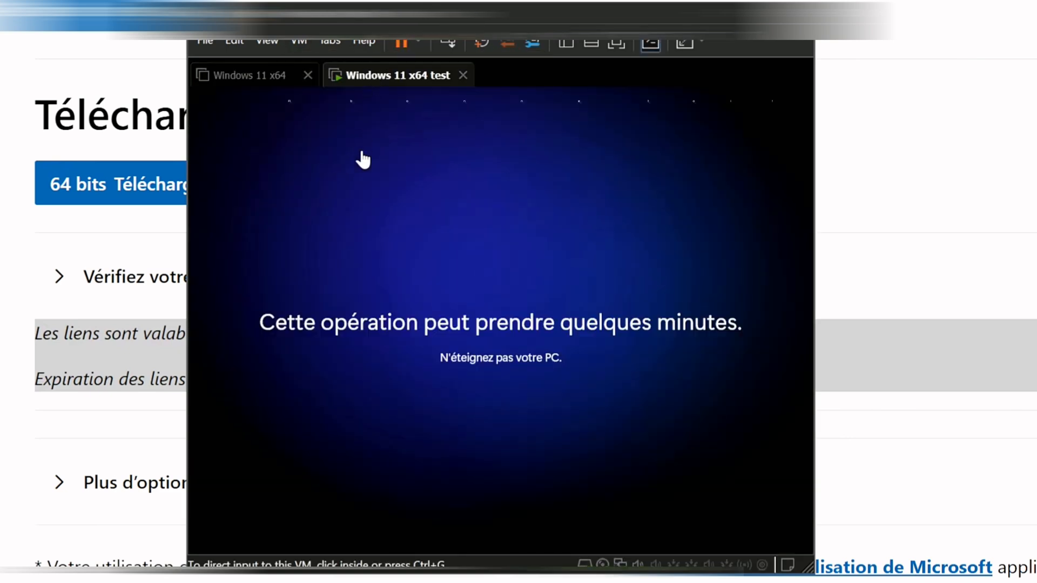
{"action": "left_click", "coordinate": [261, 83]}
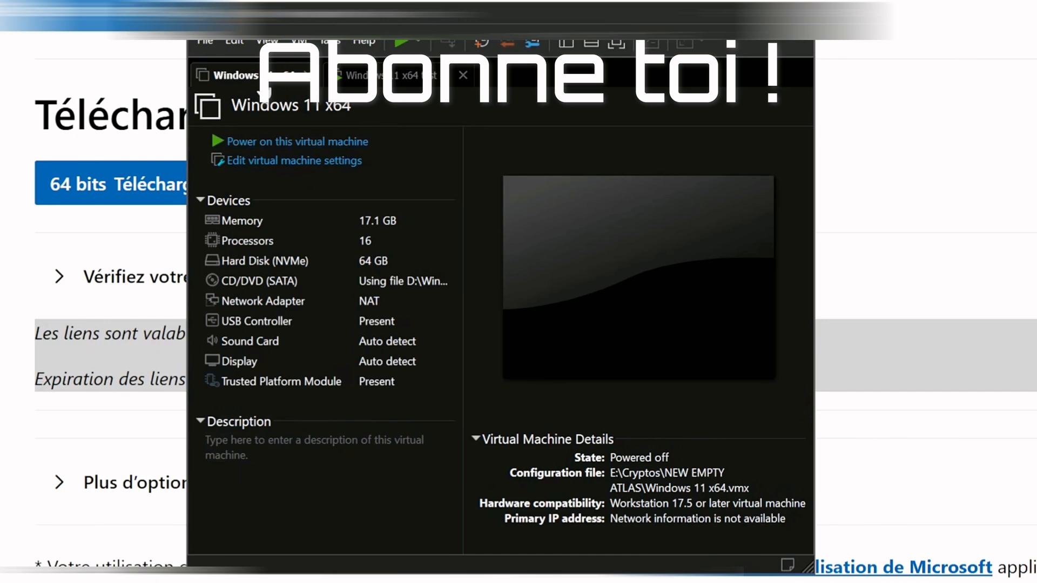
{"action": "left_click", "coordinate": [271, 161]}
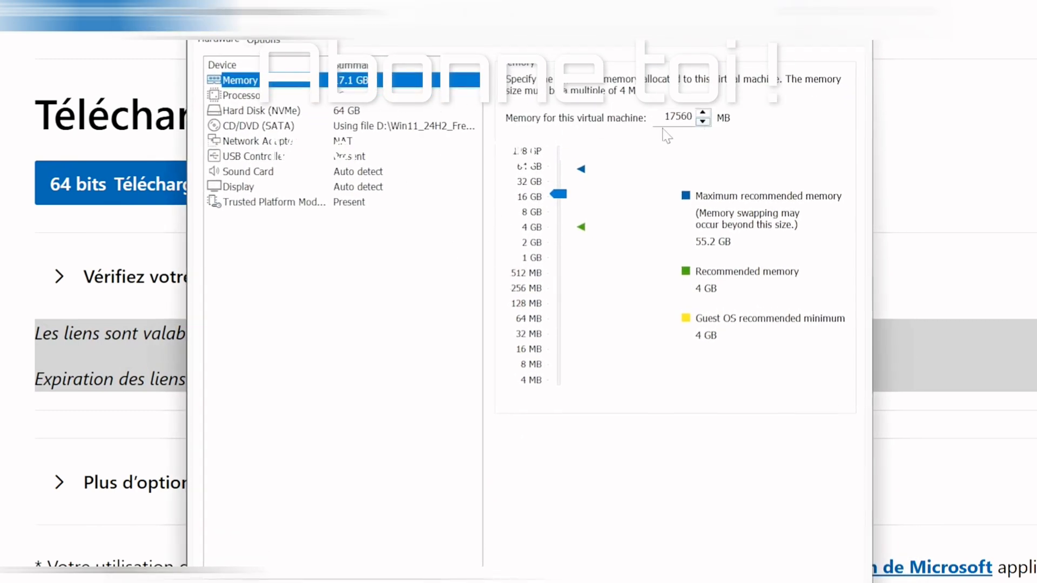
{"action": "left_click", "coordinate": [248, 98]}
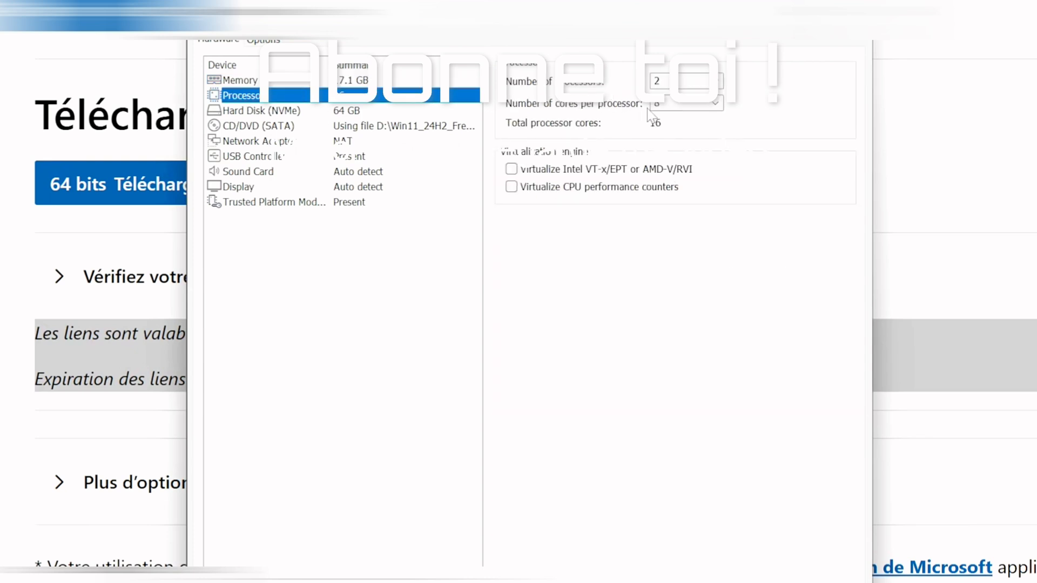
{"action": "left_click", "coordinate": [716, 83]}
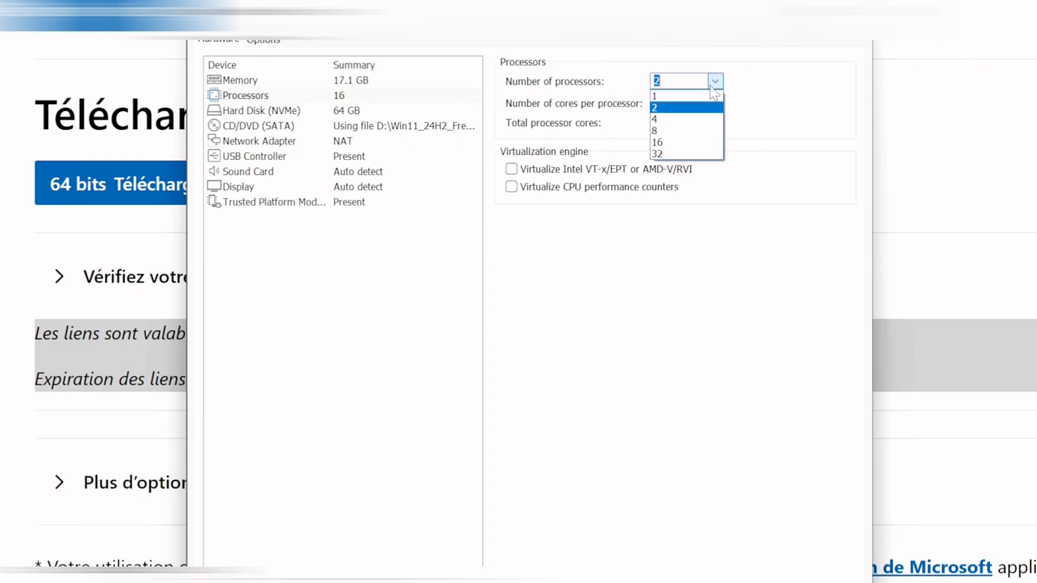
{"action": "left_click", "coordinate": [759, 93]}
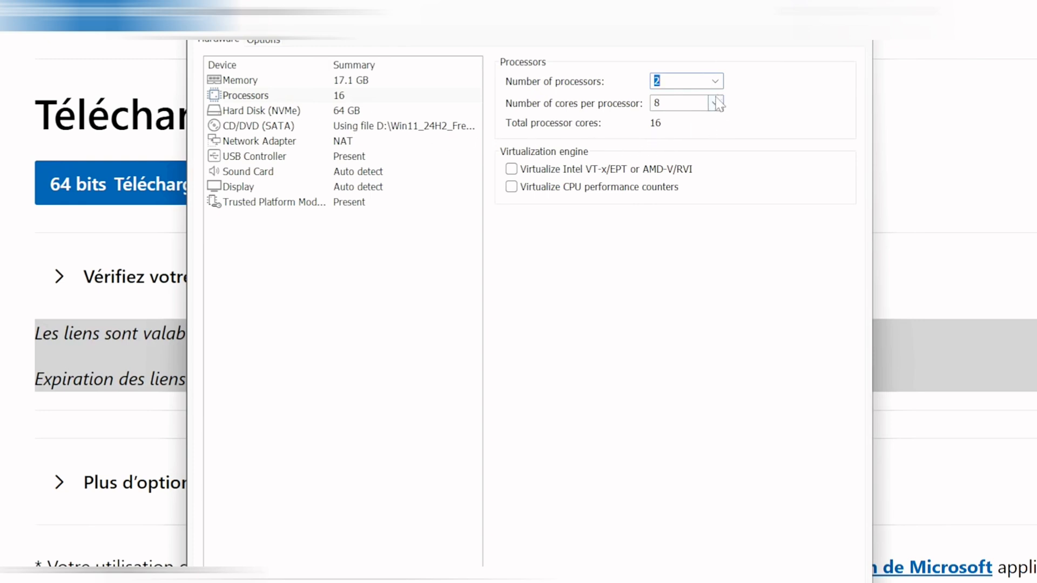
{"action": "left_click", "coordinate": [298, 113]}
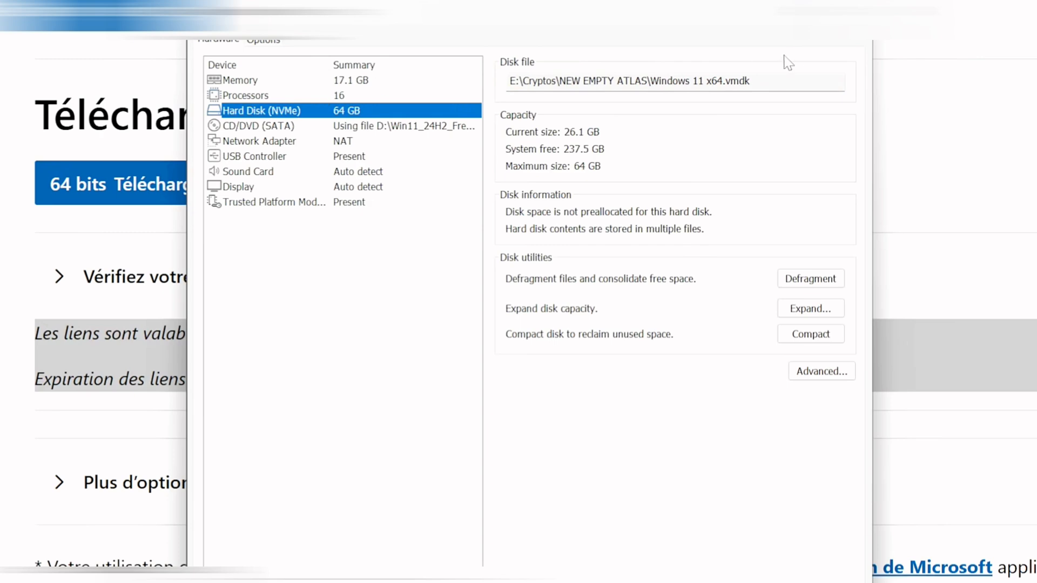
{"action": "left_click", "coordinate": [334, 141]}
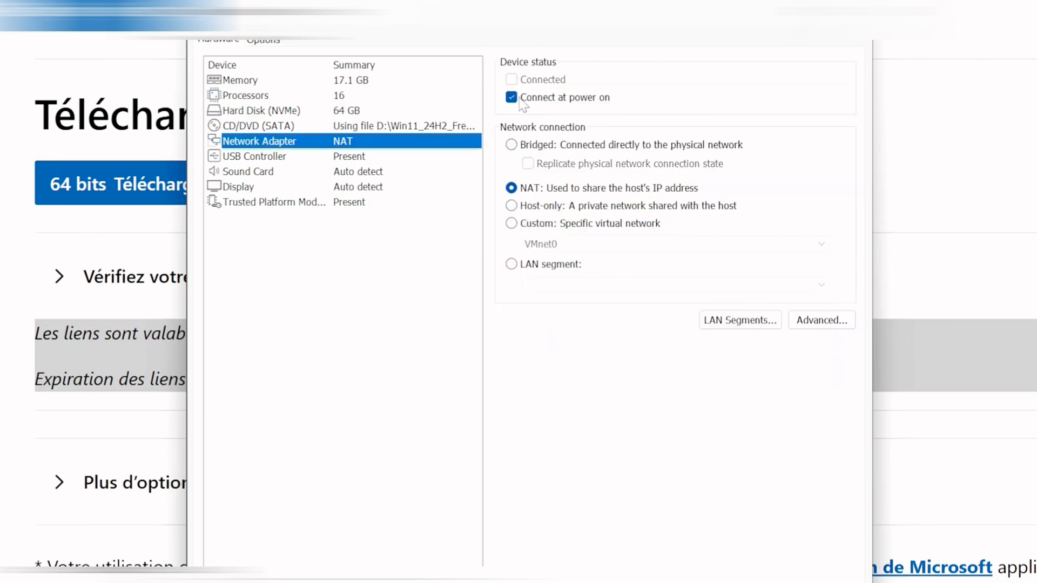
- Close the settings, switch to the test VM and reveal its bamboo-wallpaper Windows 11 desktop
{"action": "left_click", "coordinate": [857, 11]}
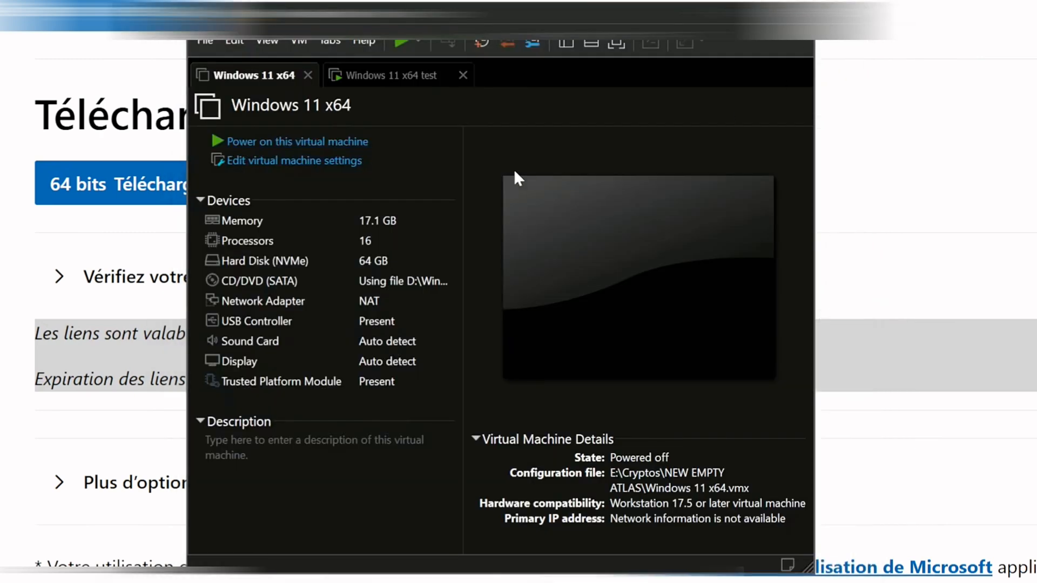
{"action": "left_click", "coordinate": [383, 78]}
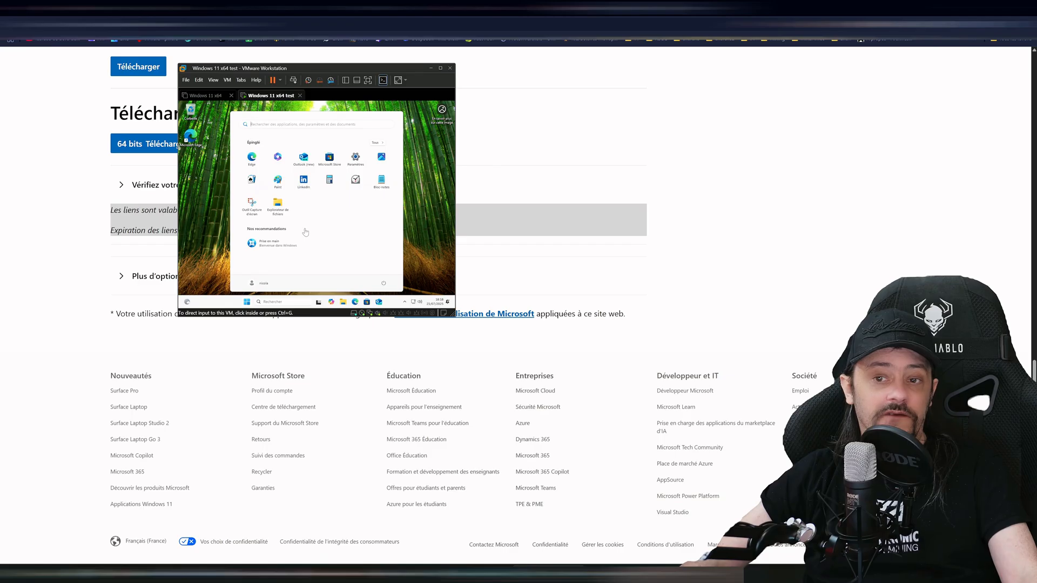
{"action": "left_click", "coordinate": [474, 378]}
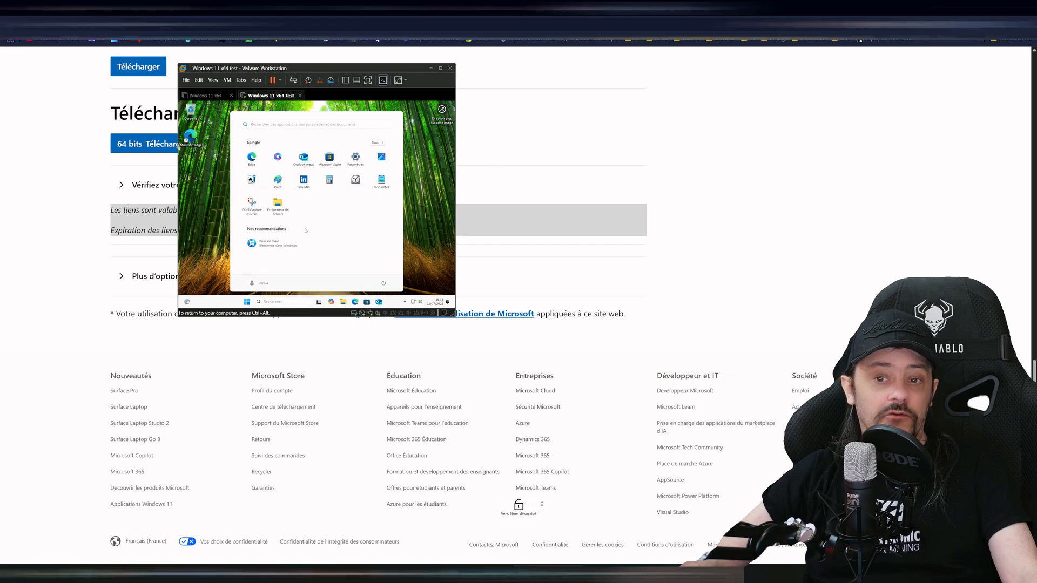
{"action": "left_click", "coordinate": [422, 184]}
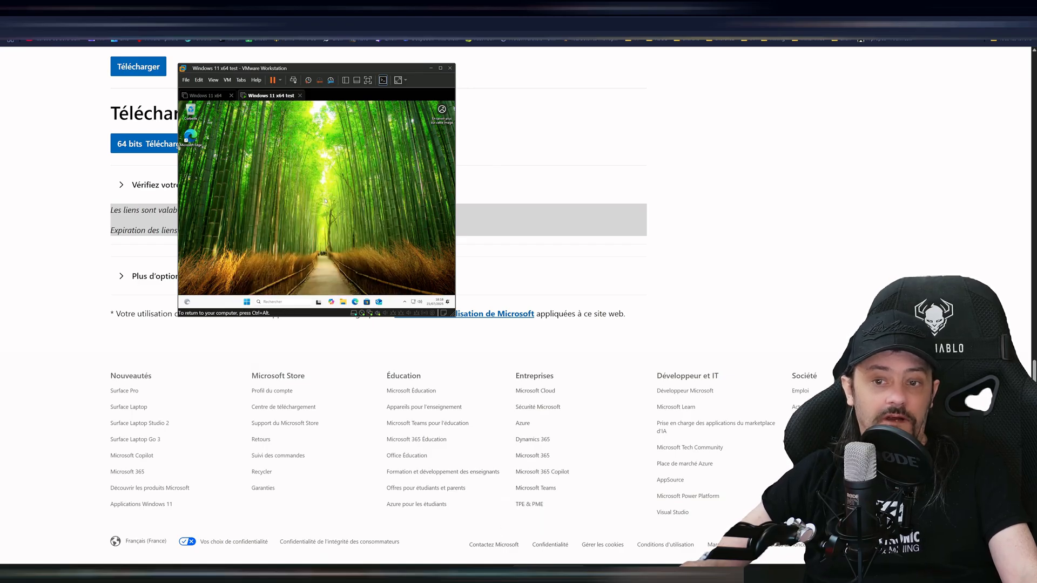